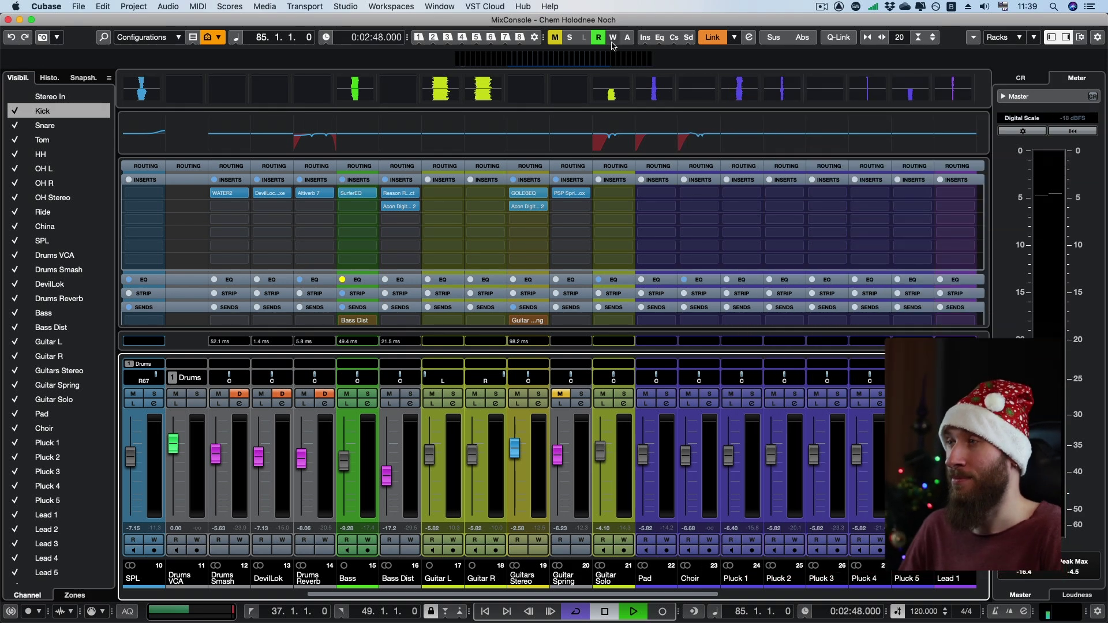
Step: Listen to the full mix, and audition the soloed Guitars Stereo channel with its insert bypass toggled
{"action": "key", "text": "space"}
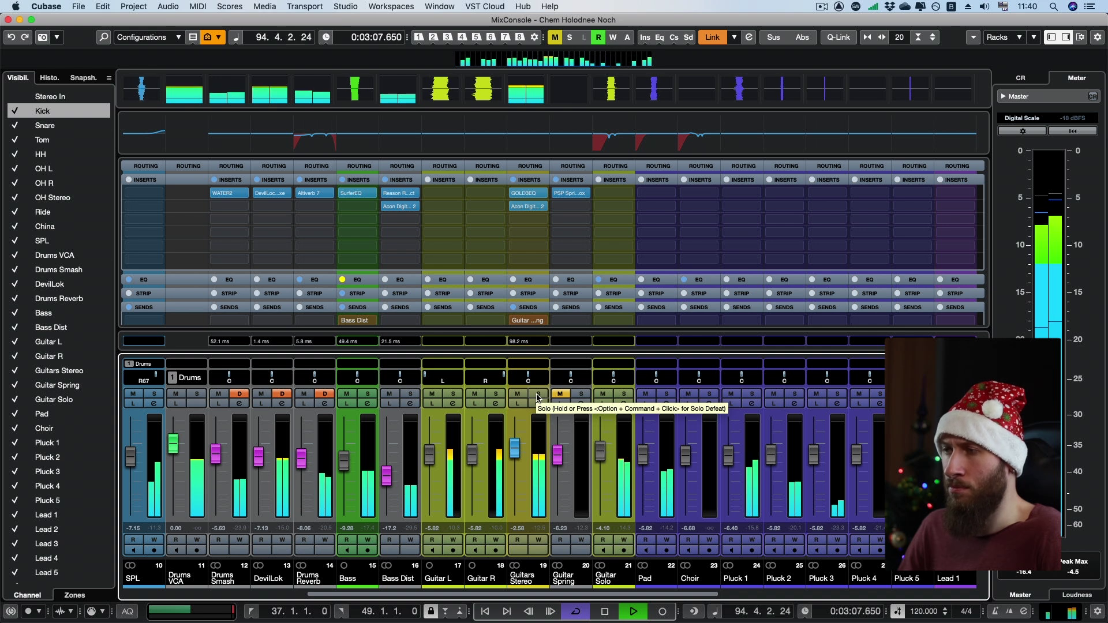
{"action": "key", "text": "space"}
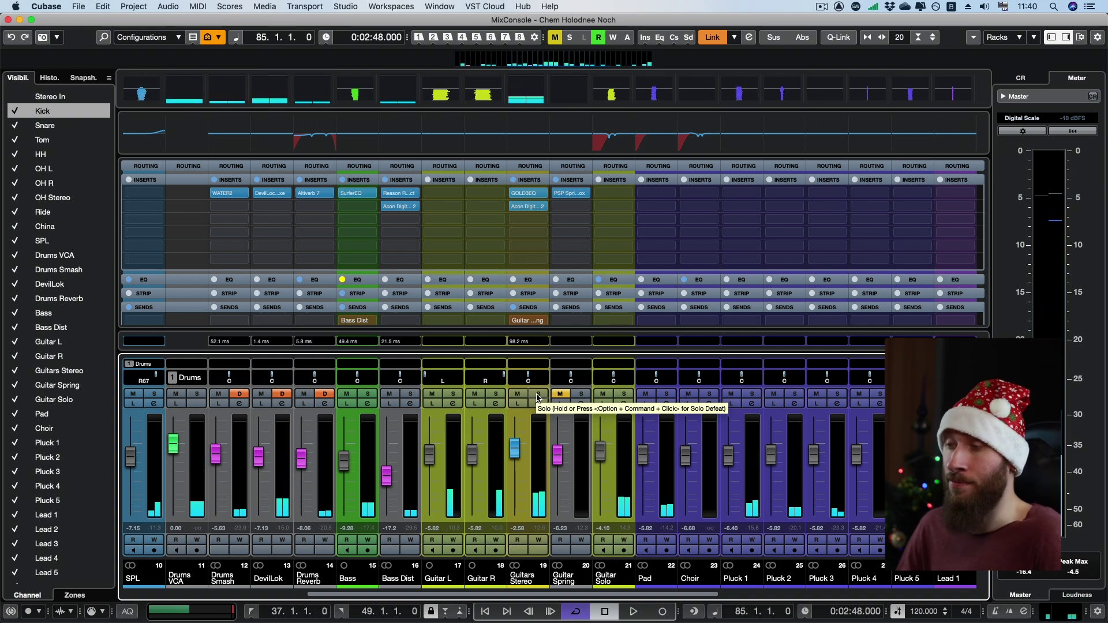
{"action": "left_click", "coordinate": [538, 397]}
{"action": "key", "text": "space"}
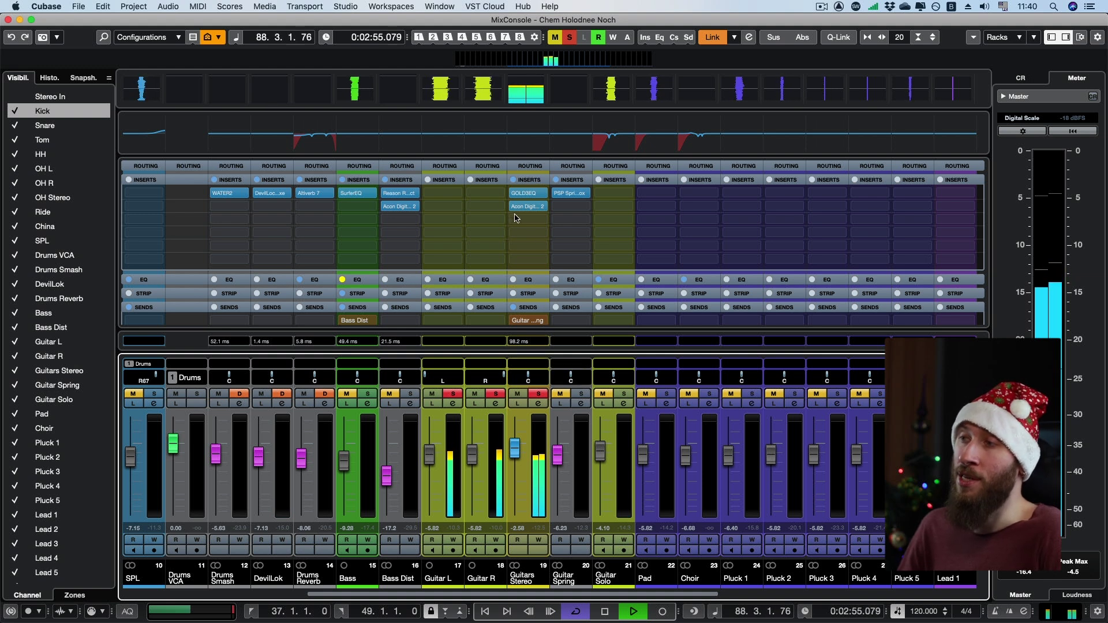
{"action": "left_click", "coordinate": [514, 181]}
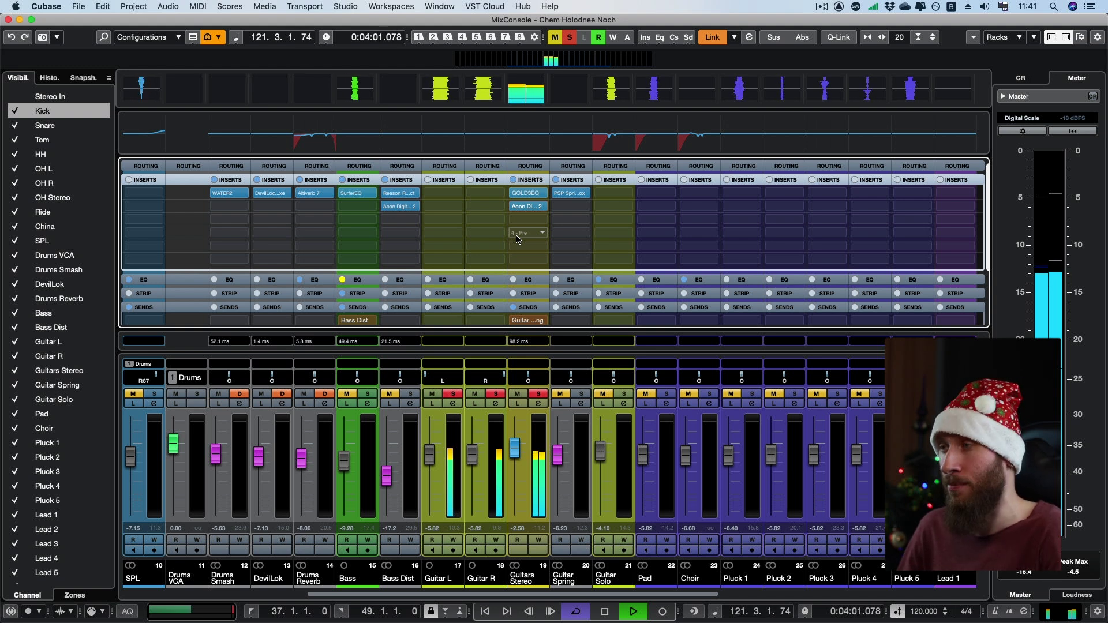
Step: In Equalize 2 on Guitars Stereo, boost the upper-mid bell to audition it and settle it at 1263.9 Hz and -2.0 dB
{"action": "left_click", "coordinate": [526, 208]}
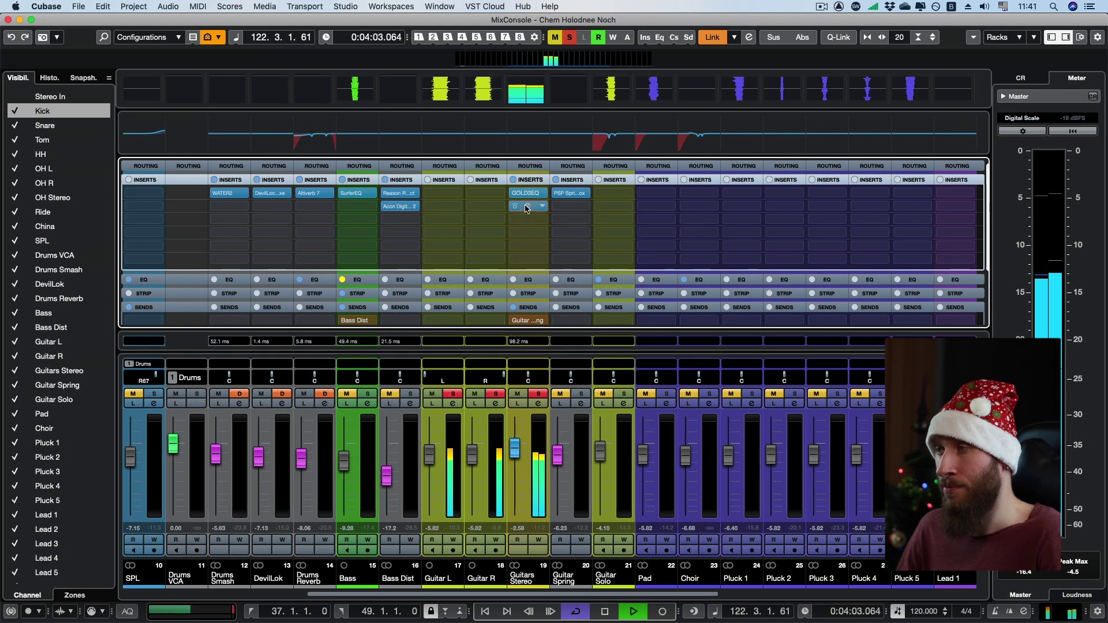
{"action": "left_click", "coordinate": [526, 207]}
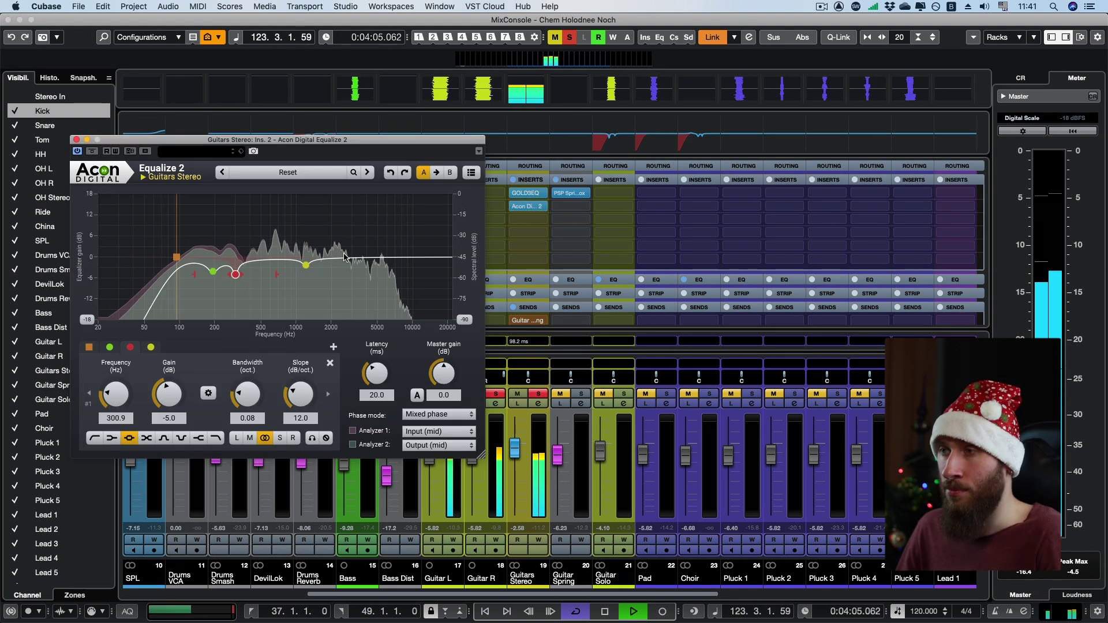
{"action": "left_click_drag", "start_coordinate": [309, 267], "coordinate": [307, 252]}
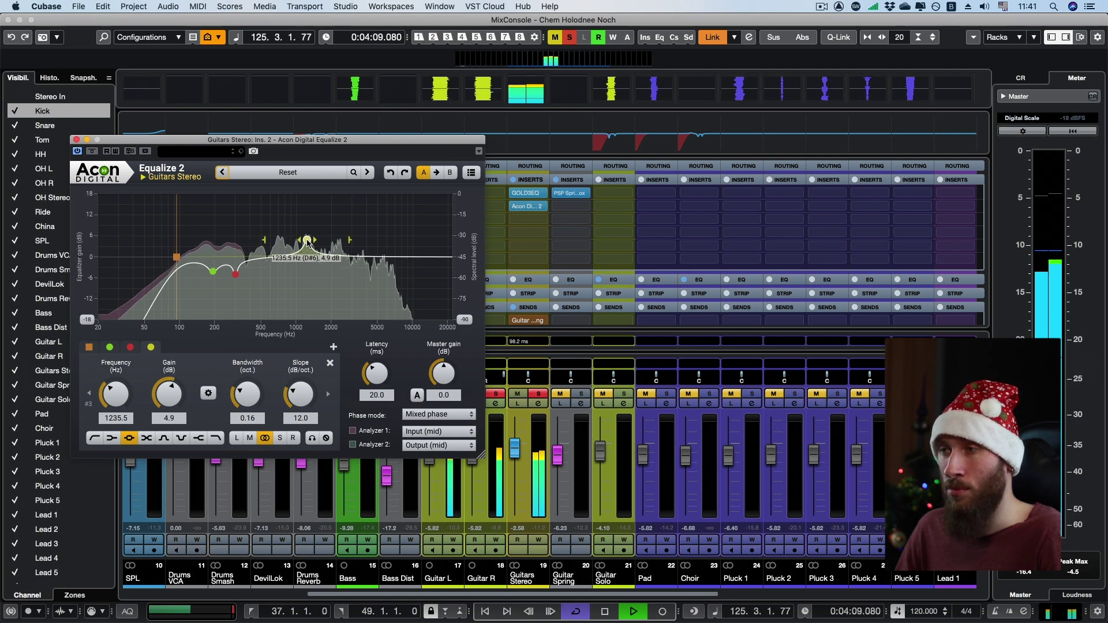
{"action": "left_click_drag", "start_coordinate": [309, 249], "coordinate": [310, 266]}
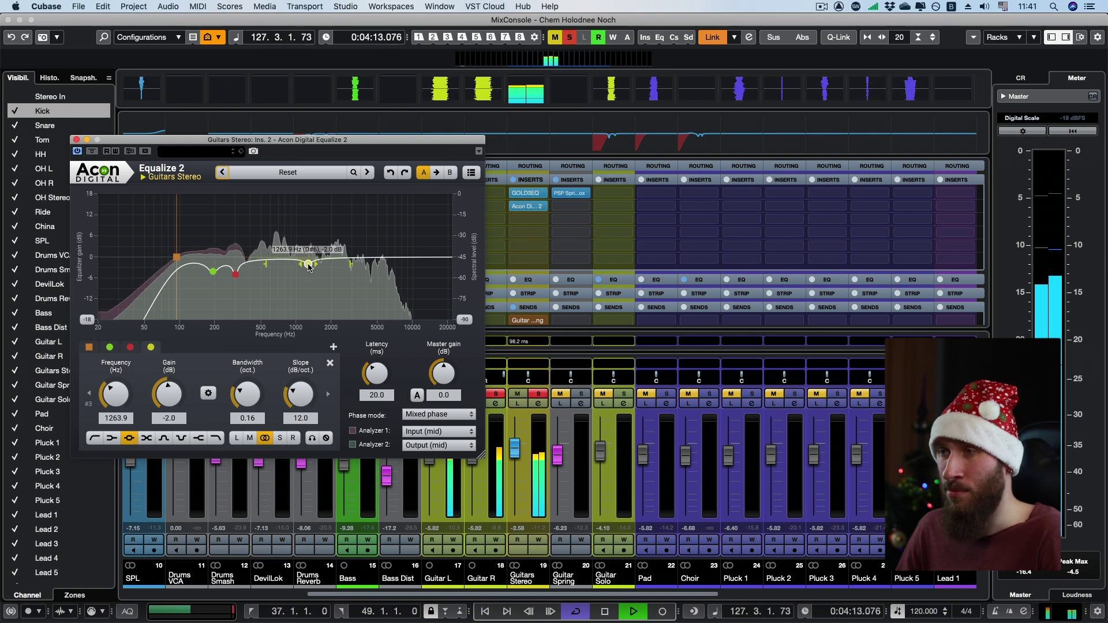
Step: Audition the 300.9 Hz, 193.0 Hz and 94.1 Hz low-cut bands of Equalize 2 by bypassing and re-enabling each in turn
{"action": "left_click", "coordinate": [236, 275]}
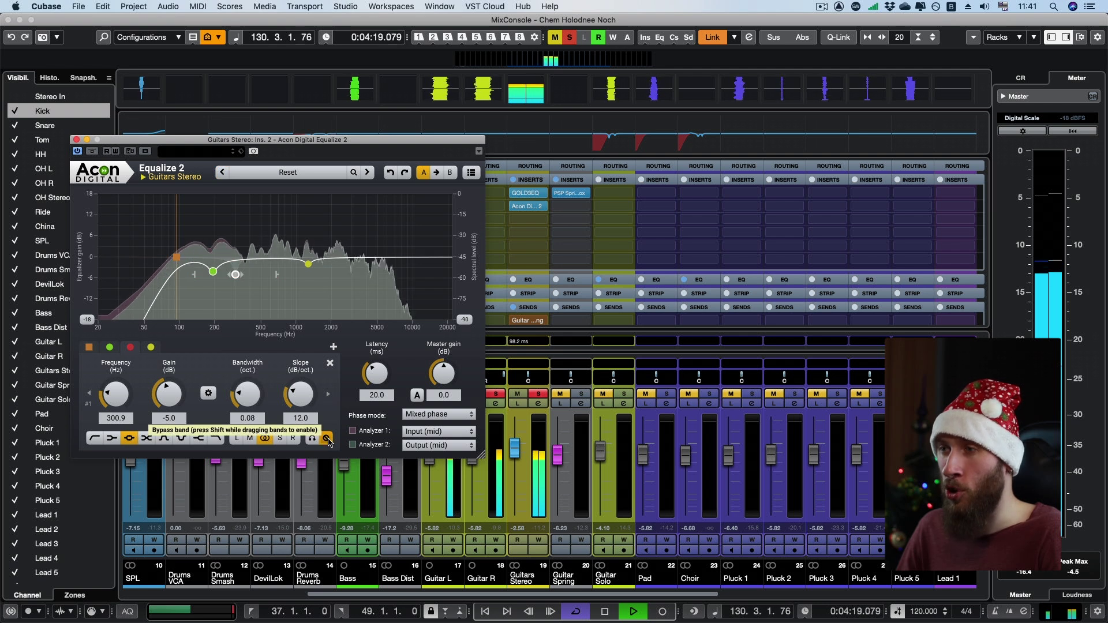
{"action": "left_click", "coordinate": [326, 439]}
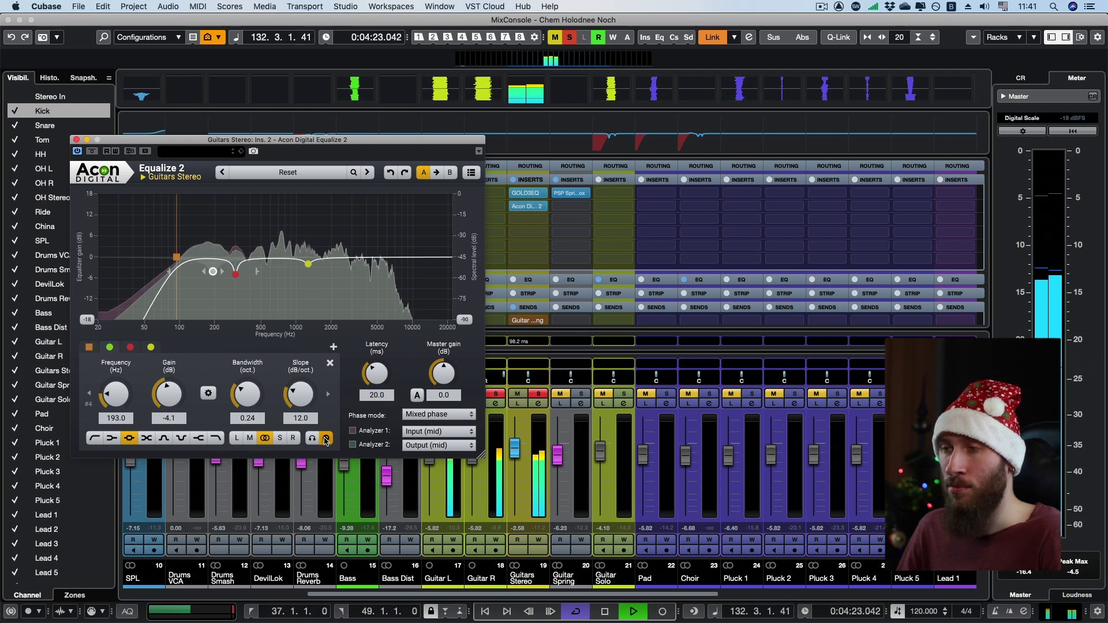
{"action": "left_click", "coordinate": [327, 439]}
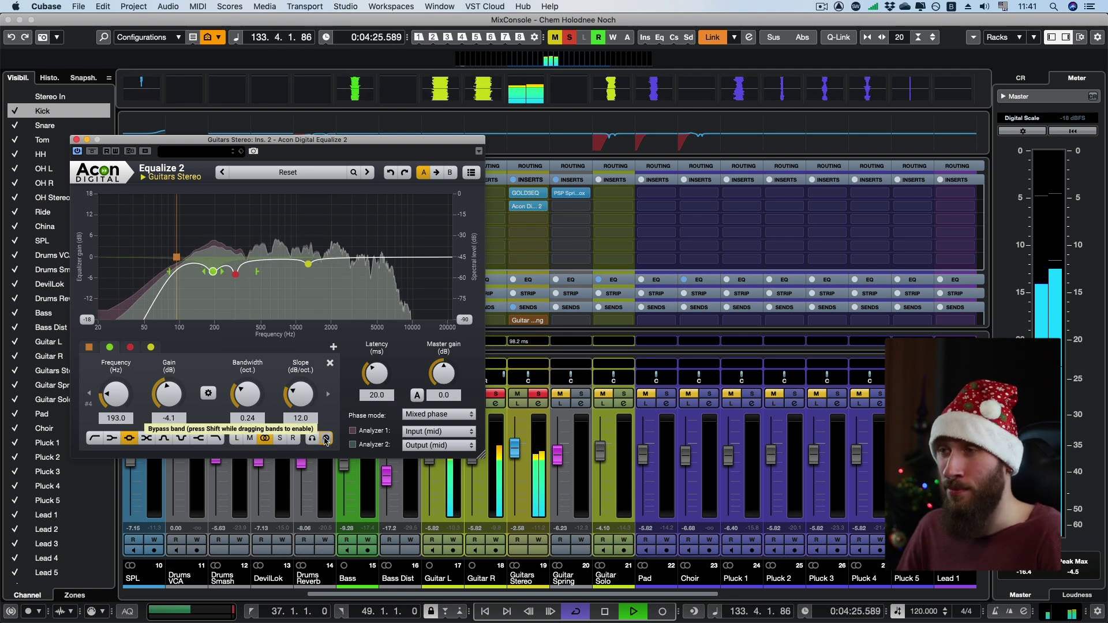
{"action": "left_click", "coordinate": [177, 257]}
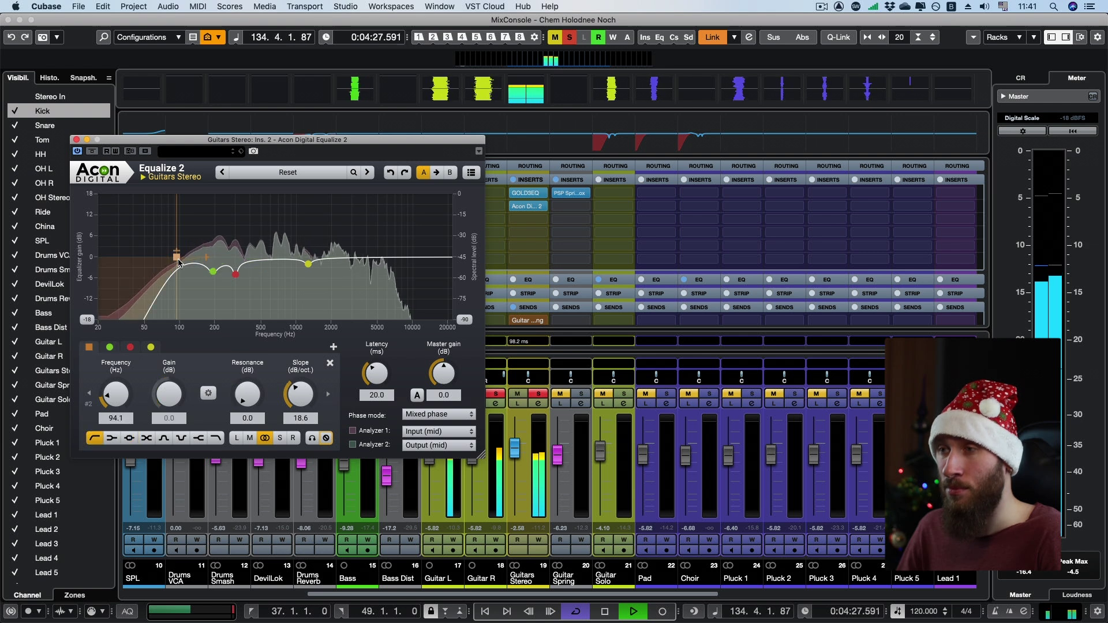
{"action": "left_click", "coordinate": [330, 440]}
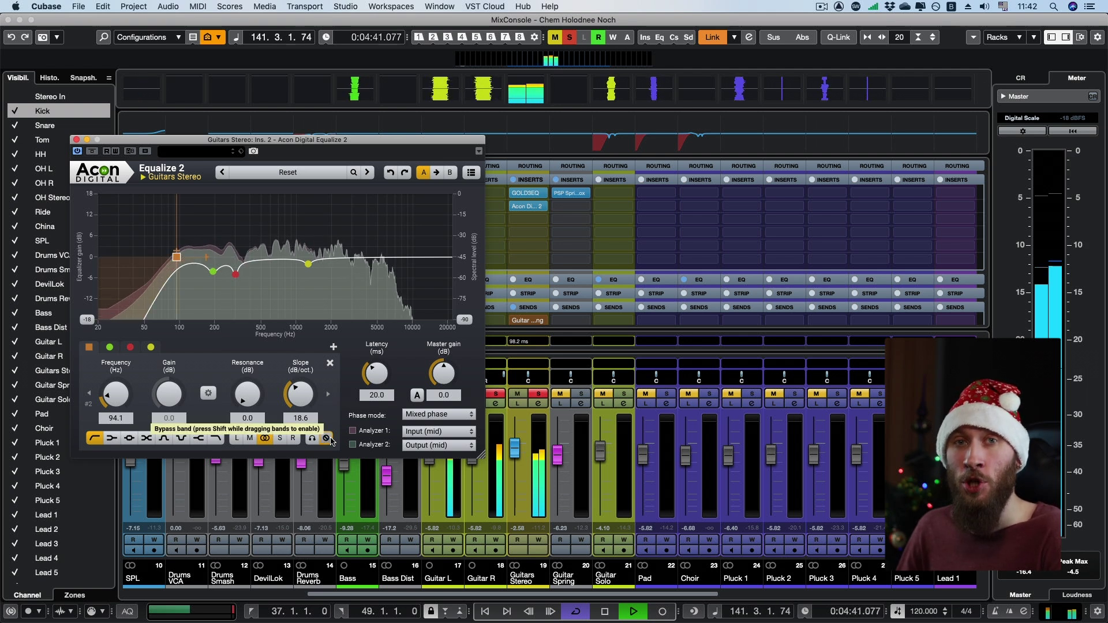
Step: Compare the Guitars Stereo inserts bypassed and active within the full mix, with the channel unsoloed
{"action": "left_click", "coordinate": [513, 180]}
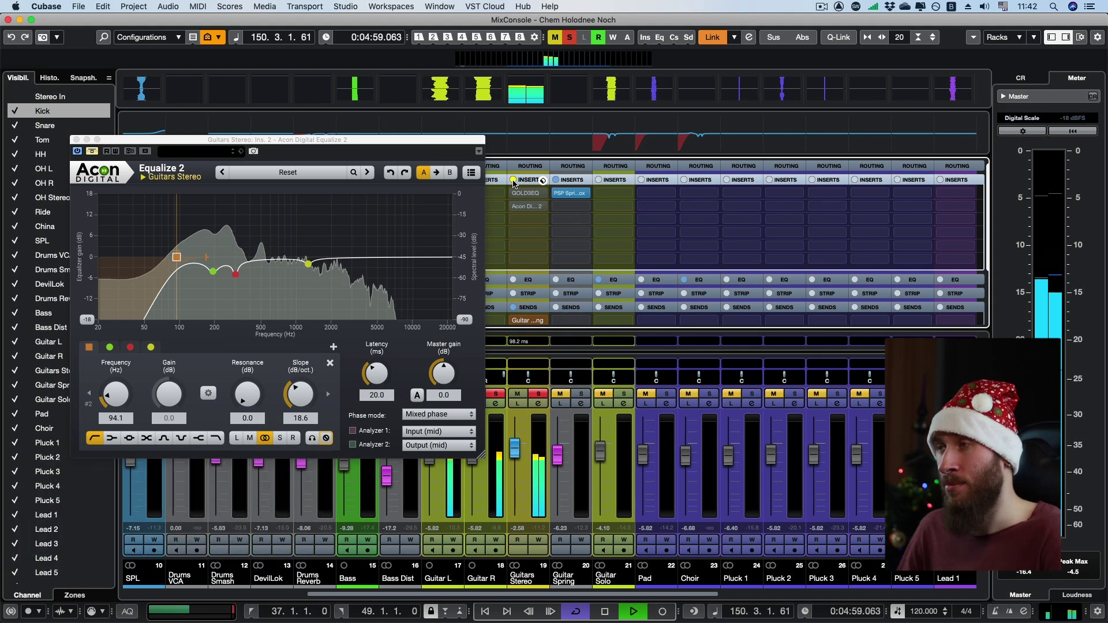
{"action": "key", "text": "space"}
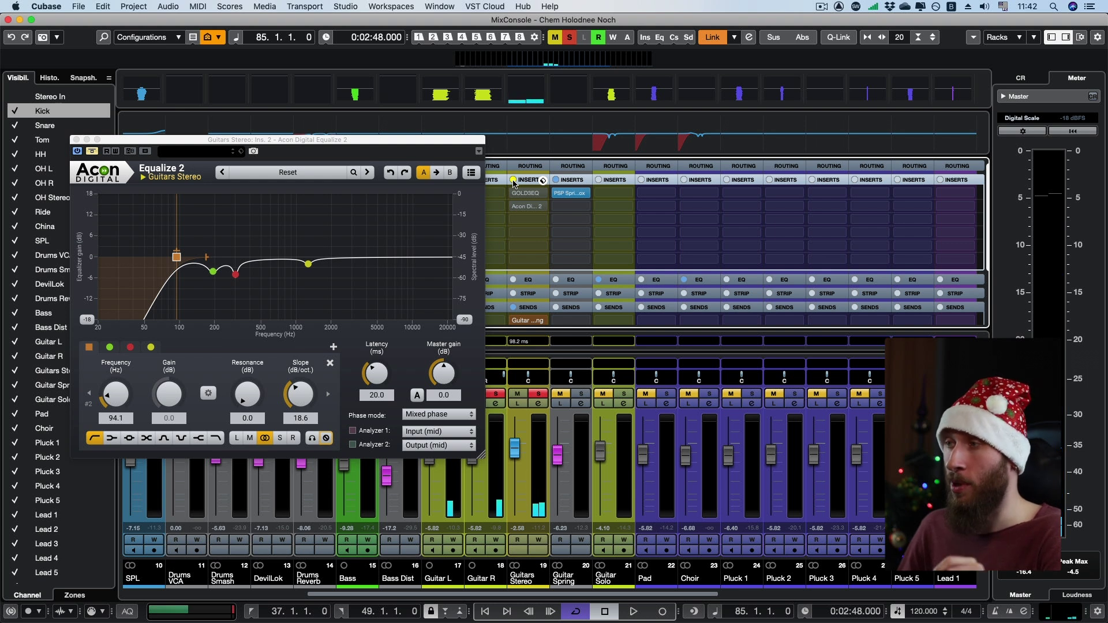
{"action": "left_click", "coordinate": [538, 393]}
{"action": "key", "text": "space"}
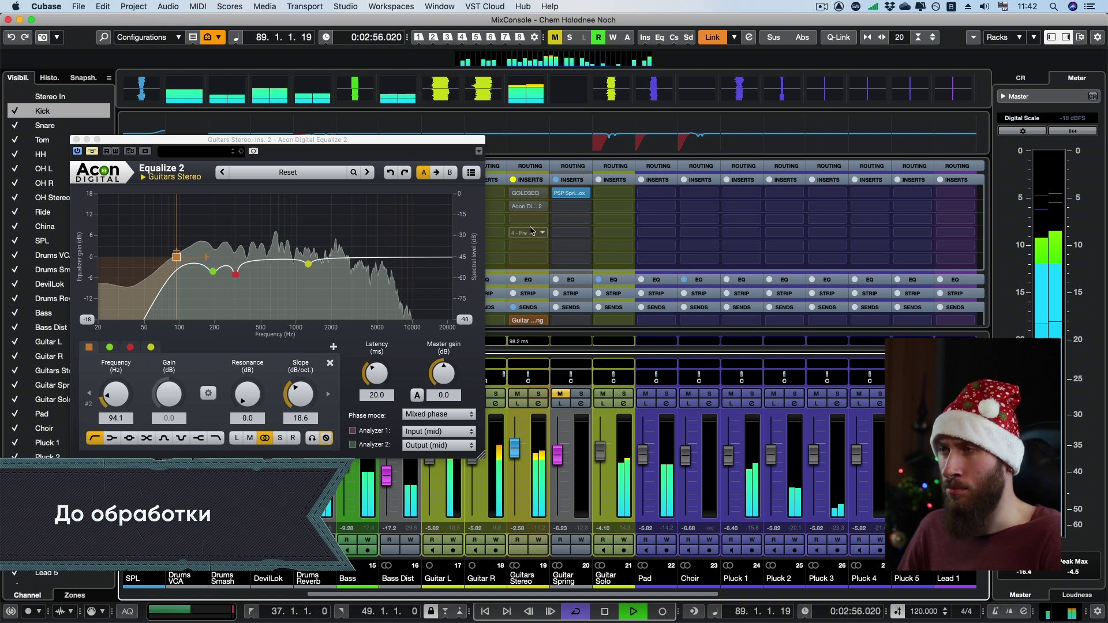
{"action": "key", "text": "space"}
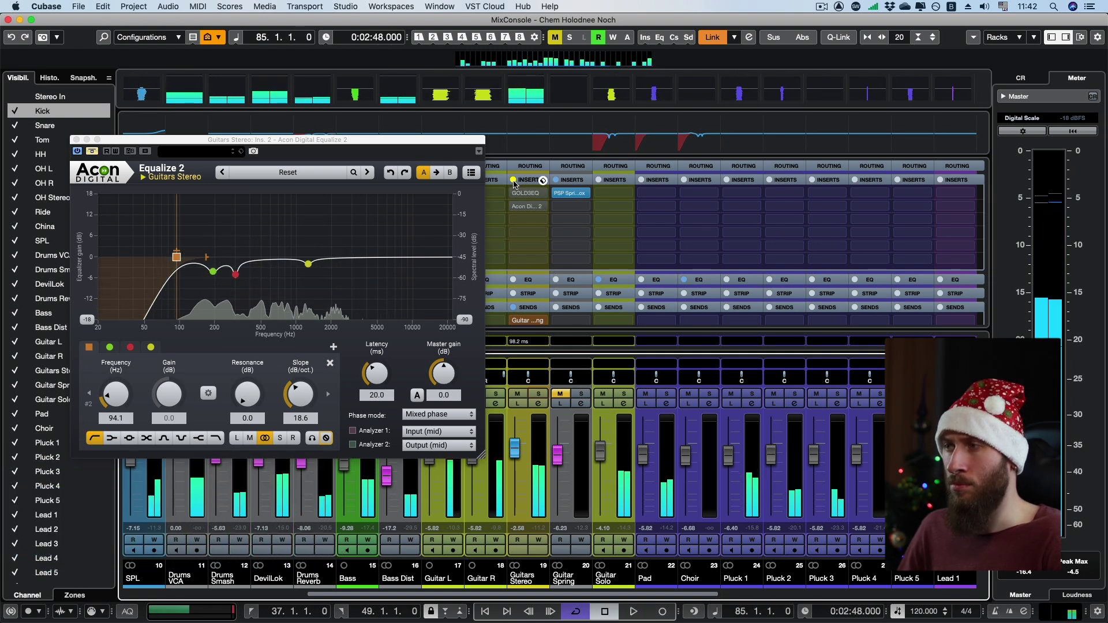
{"action": "left_click", "coordinate": [513, 179]}
{"action": "key", "text": "space"}
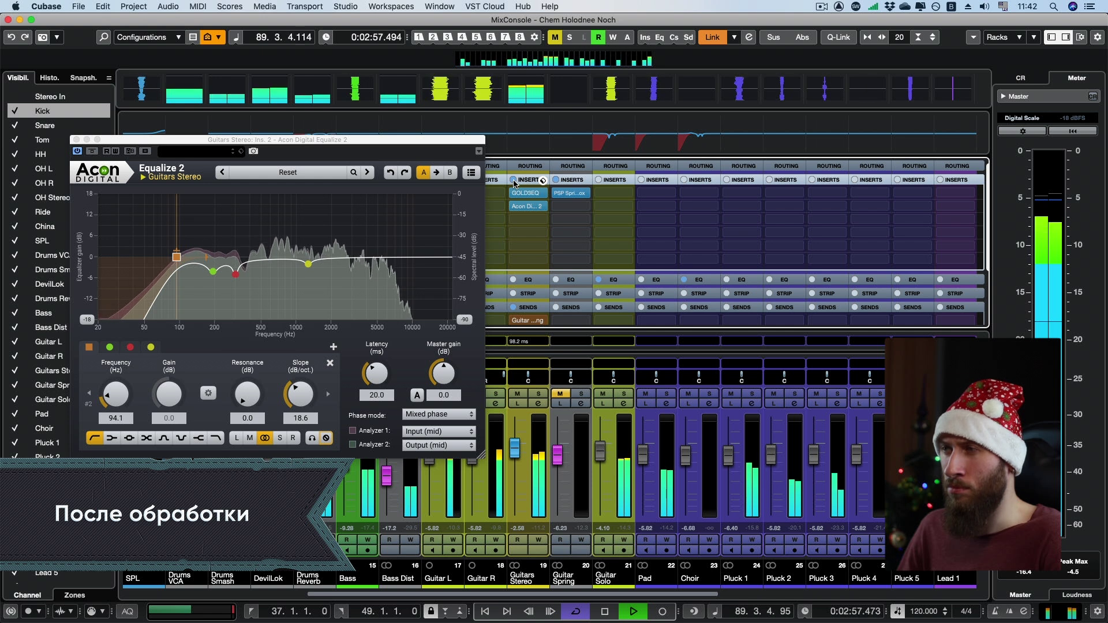
{"action": "key", "text": "space"}
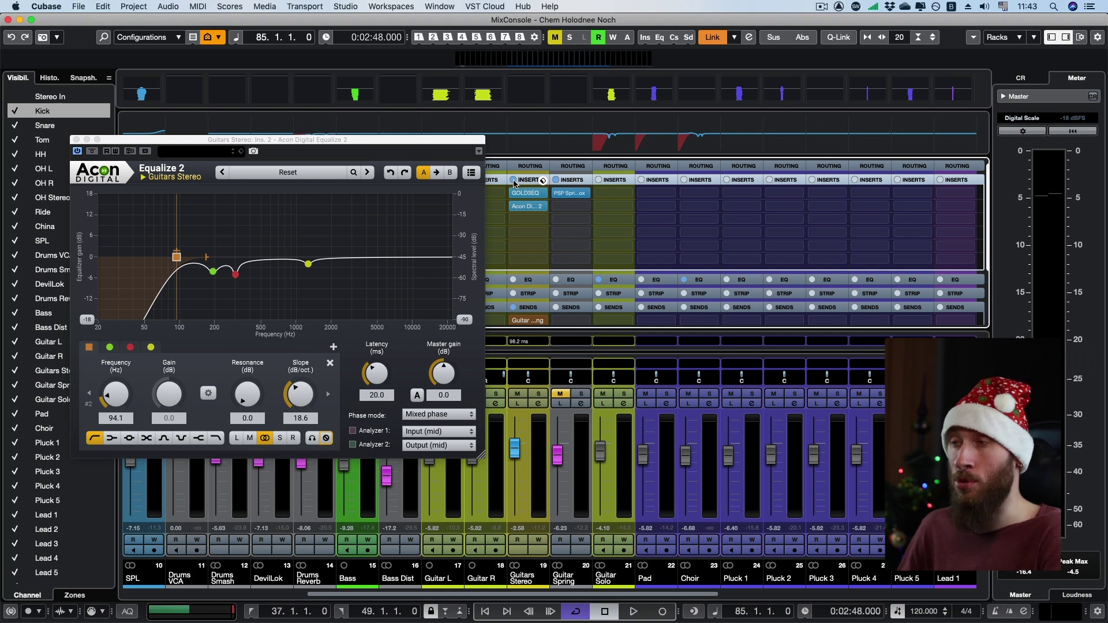
Step: Add the soothe plug-in to the third insert slot of the Guitars Stereo channel
{"action": "left_click", "coordinate": [528, 219]}
{"action": "type", "text": "soothe"}
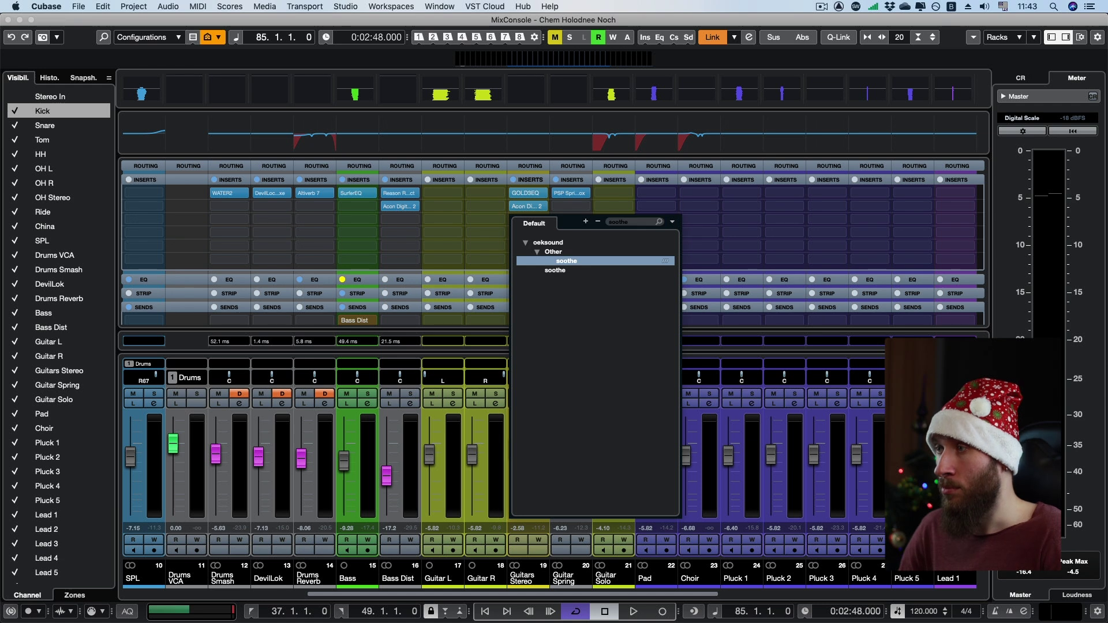
{"action": "key", "text": "Return"}
{"action": "left_click_drag", "start_coordinate": [323, 196], "coordinate": [303, 165]}
Step: Play the soloed guitars and set soothe's low cut to its minimum, band 1 to 382 Hz, and band 2 to 5 kHz with 2.8 dB sensitivity
{"action": "left_click", "coordinate": [538, 394]}
{"action": "key", "text": "space"}
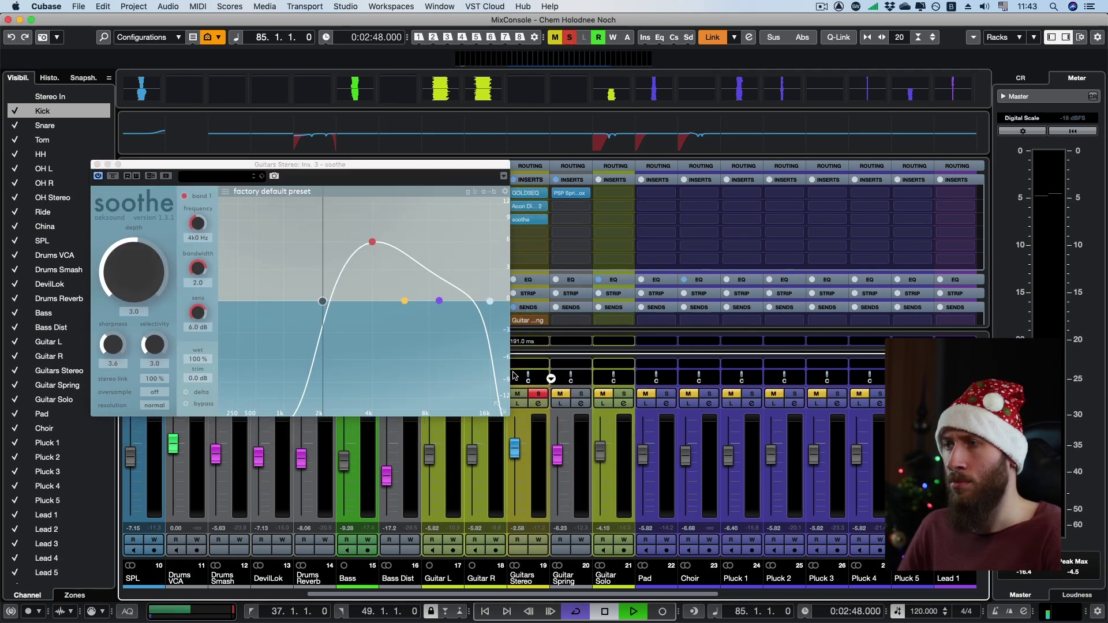
{"action": "left_click_drag", "start_coordinate": [322, 303], "coordinate": [219, 287]}
{"action": "left_click_drag", "start_coordinate": [372, 242], "coordinate": [247, 242]}
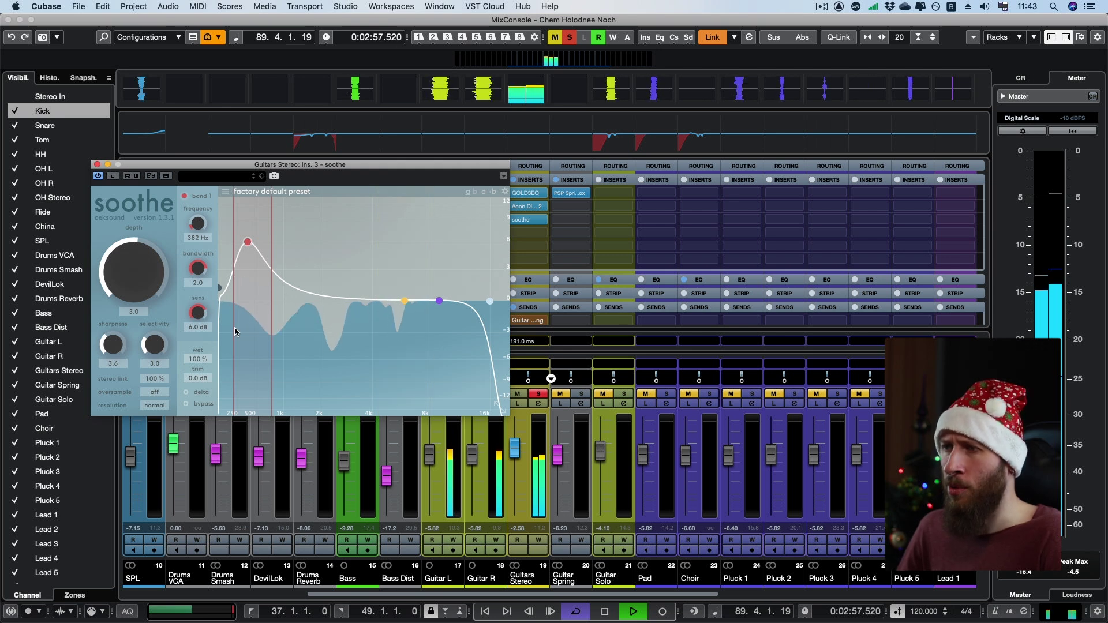
{"action": "left_click_drag", "start_coordinate": [405, 301], "coordinate": [394, 279]}
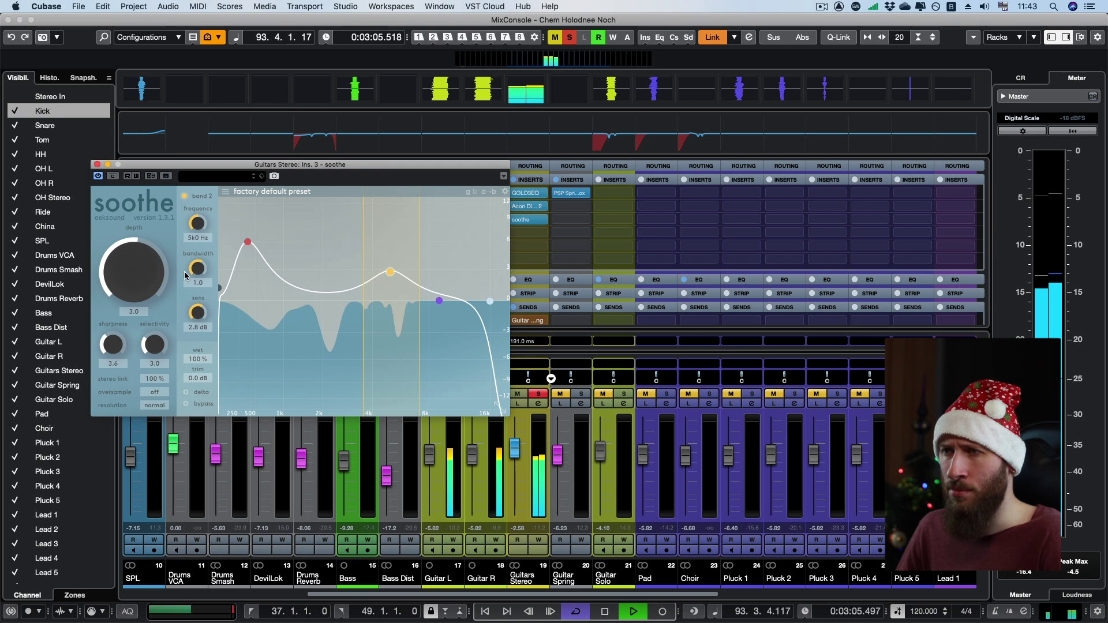
Step: Raise soothe's depth to 21.2 to exaggerate the processing, and reduce it to -3.7
{"action": "left_click_drag", "start_coordinate": [139, 273], "coordinate": [148, 247]}
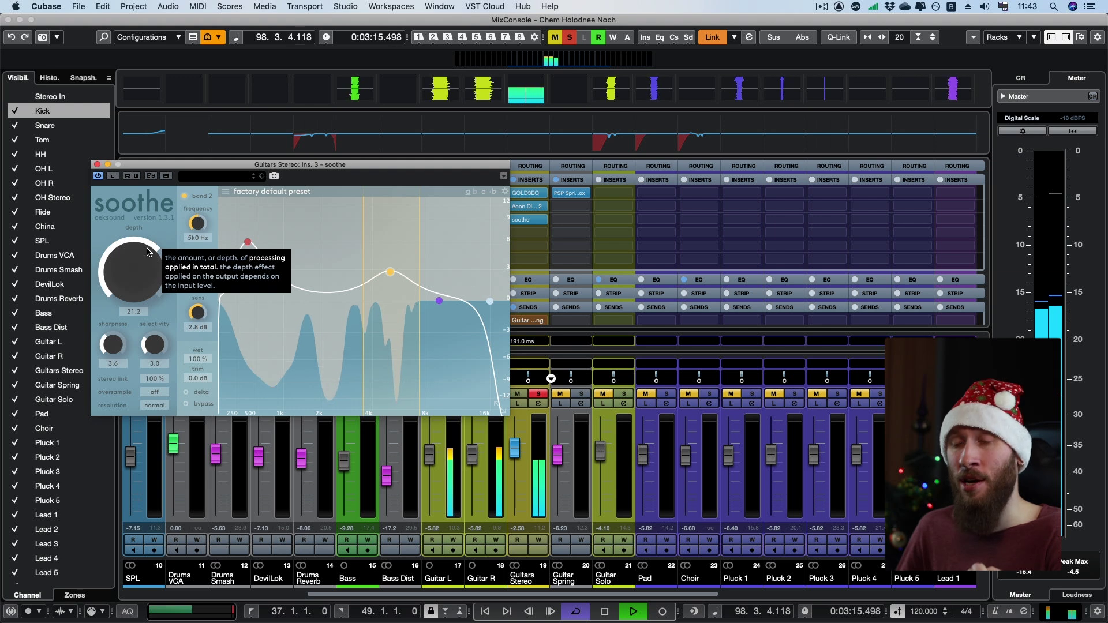
{"action": "left_click_drag", "start_coordinate": [149, 252], "coordinate": [146, 284]}
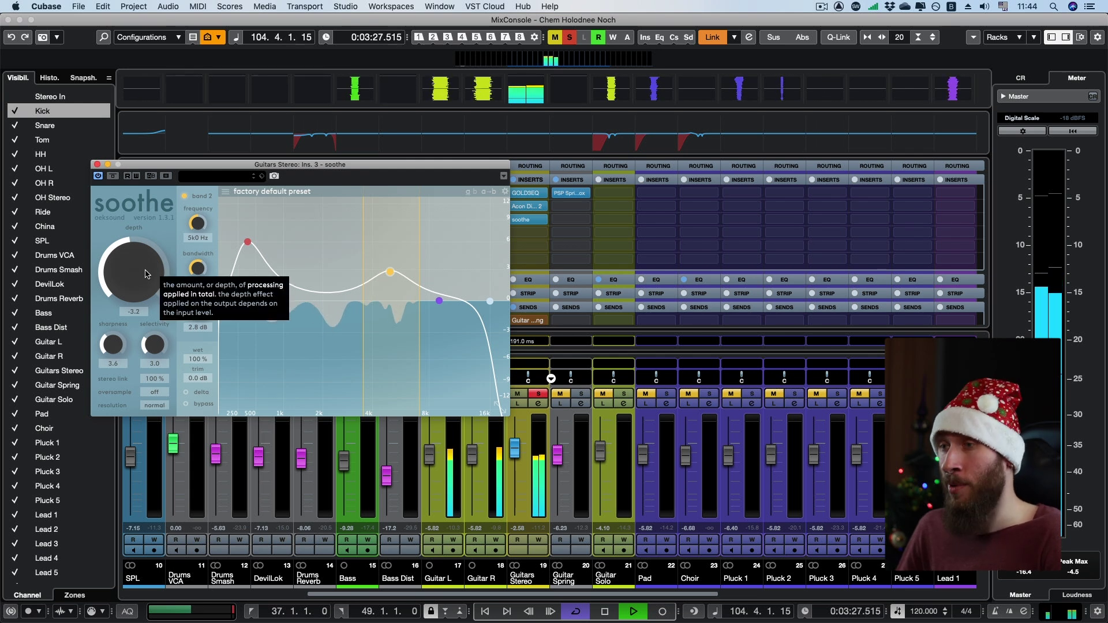
{"action": "scroll", "coordinate": [144, 272], "scroll_direction": "down", "scroll_amount": 2}
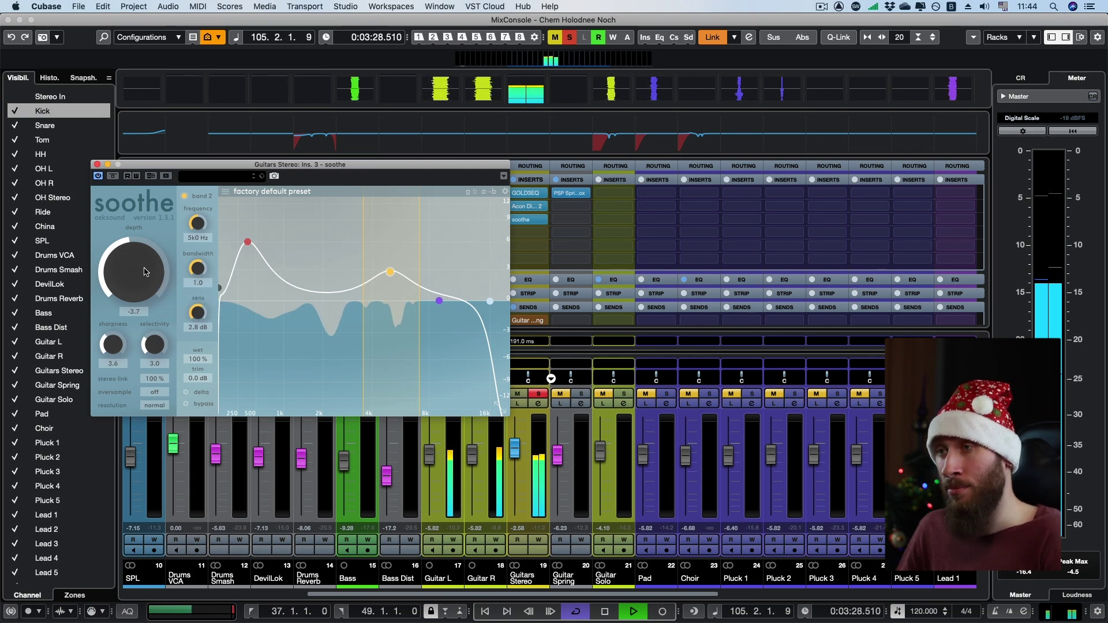
Step: Set soothe's depth to 0.6 while comparing the guitars with it bypassed and active, and close its window
{"action": "left_click", "coordinate": [113, 179]}
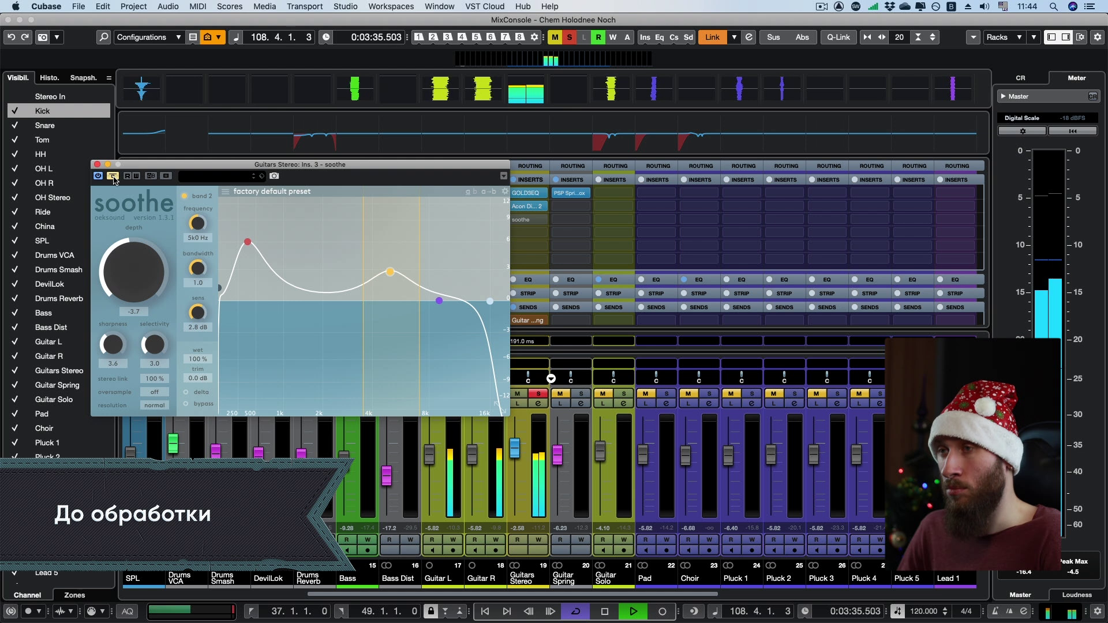
{"action": "left_click", "coordinate": [113, 177]}
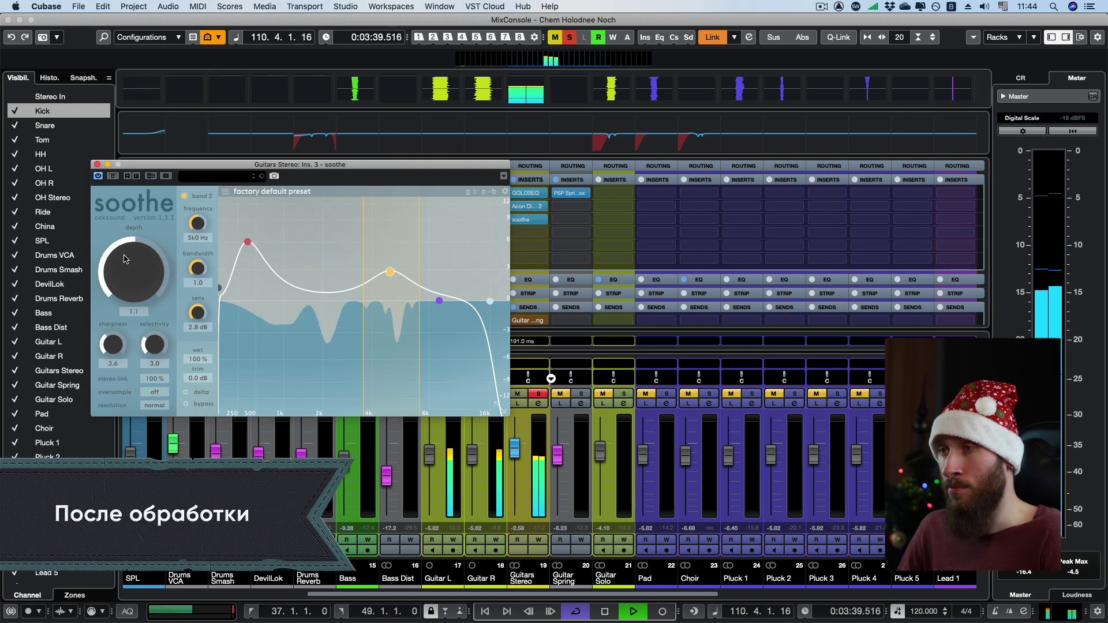
{"action": "left_click", "coordinate": [113, 176]}
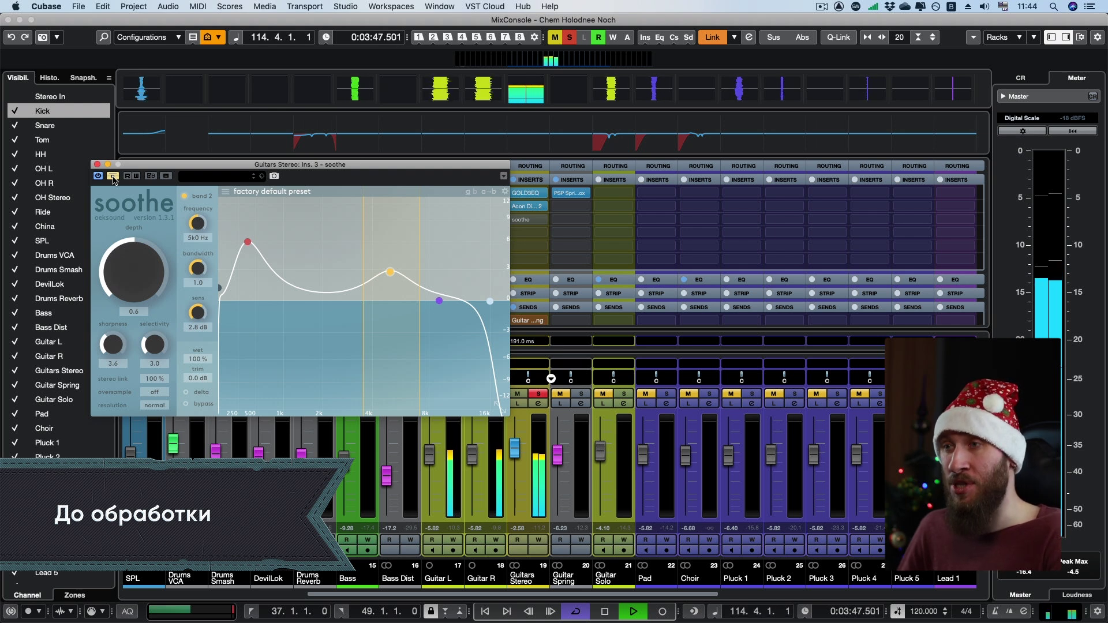
{"action": "left_click", "coordinate": [113, 177]}
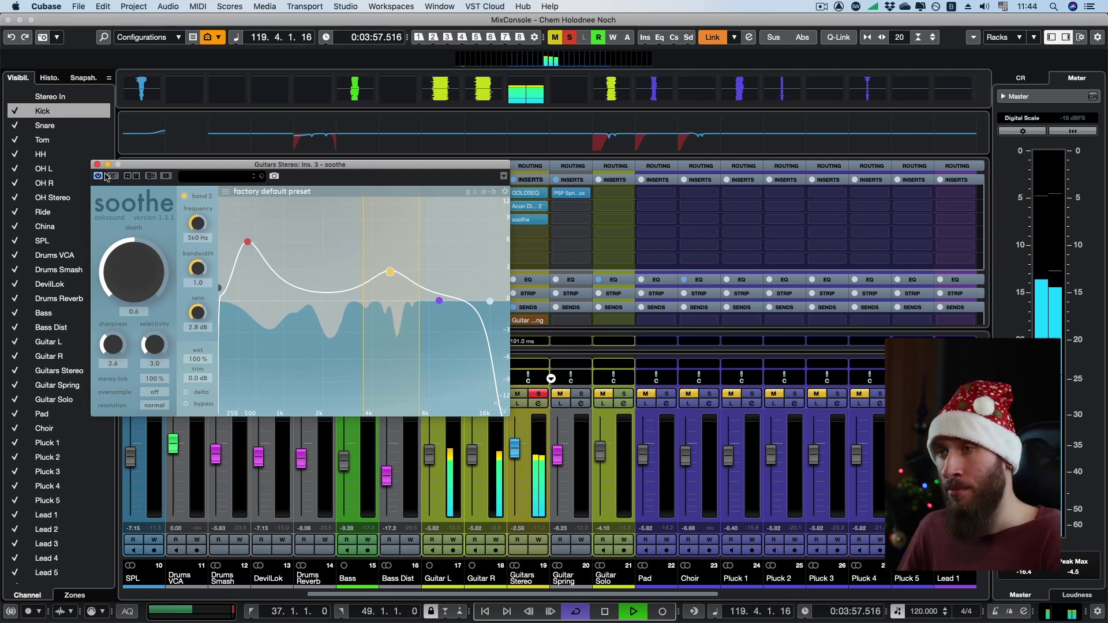
{"action": "key", "text": "space"}
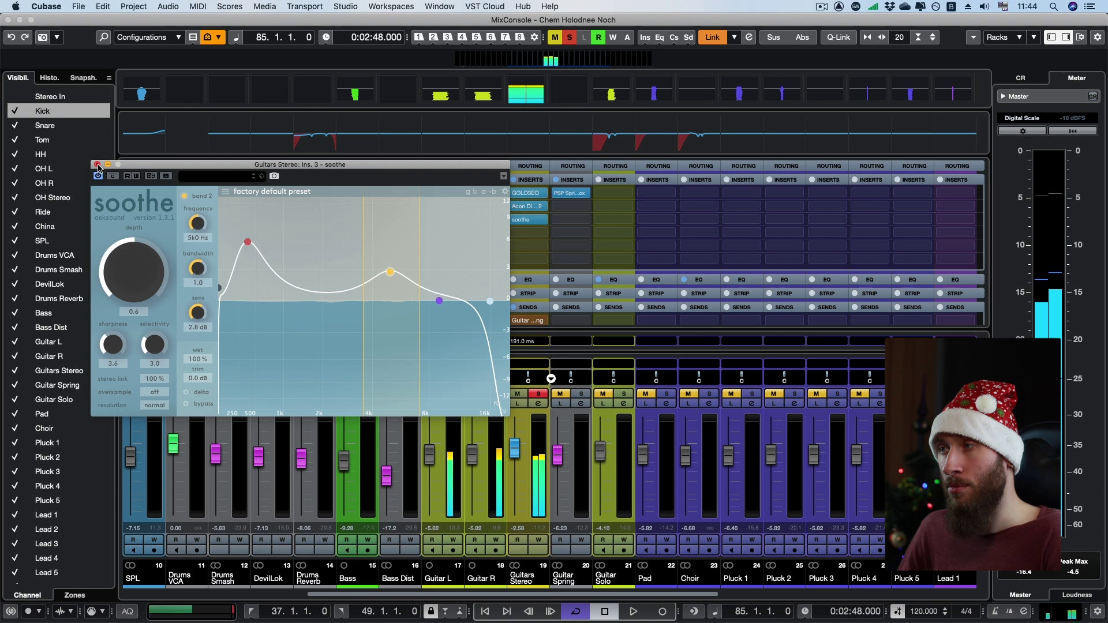
{"action": "left_click", "coordinate": [97, 165]}
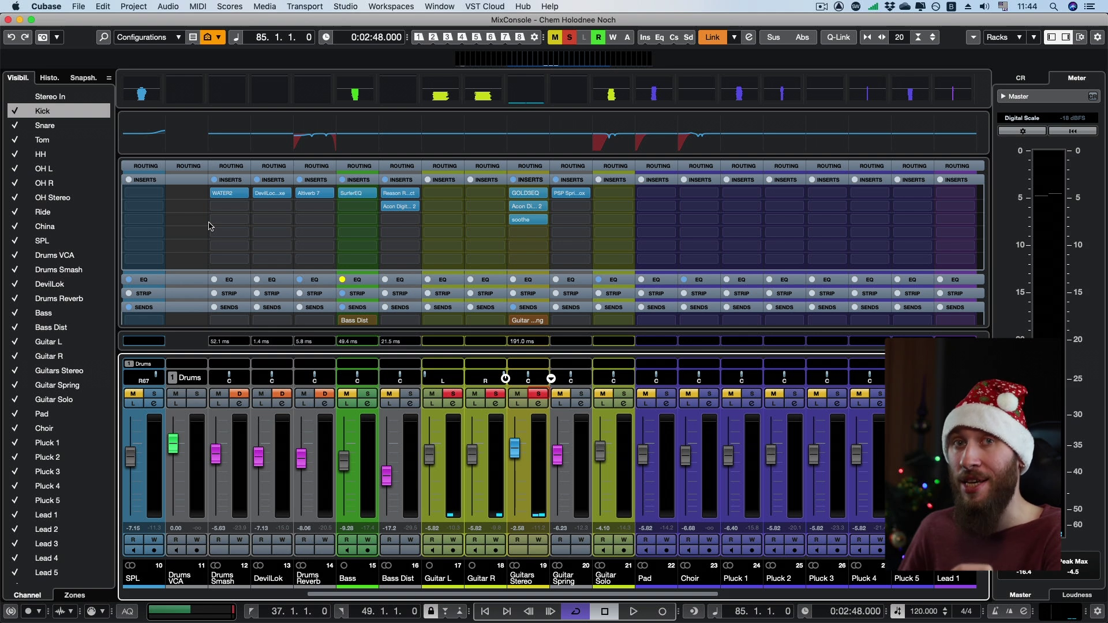
Step: Compare the soloed Guitars Stereo channel with its whole insert chain bypassed and active
{"action": "left_click", "coordinate": [513, 180]}
{"action": "key", "text": "space"}
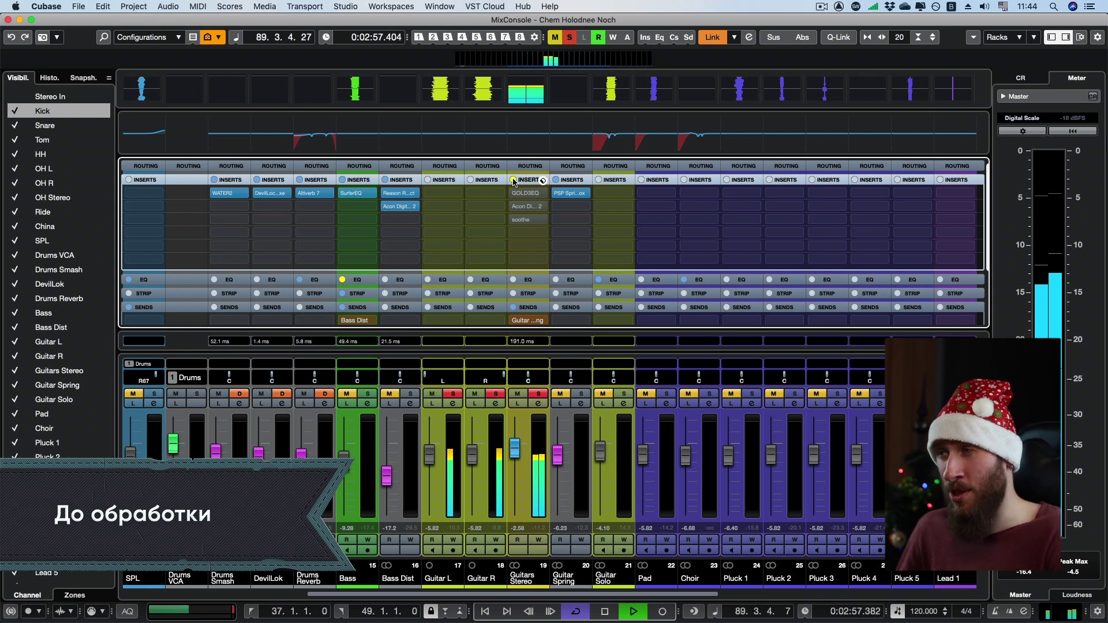
{"action": "key", "text": "space"}
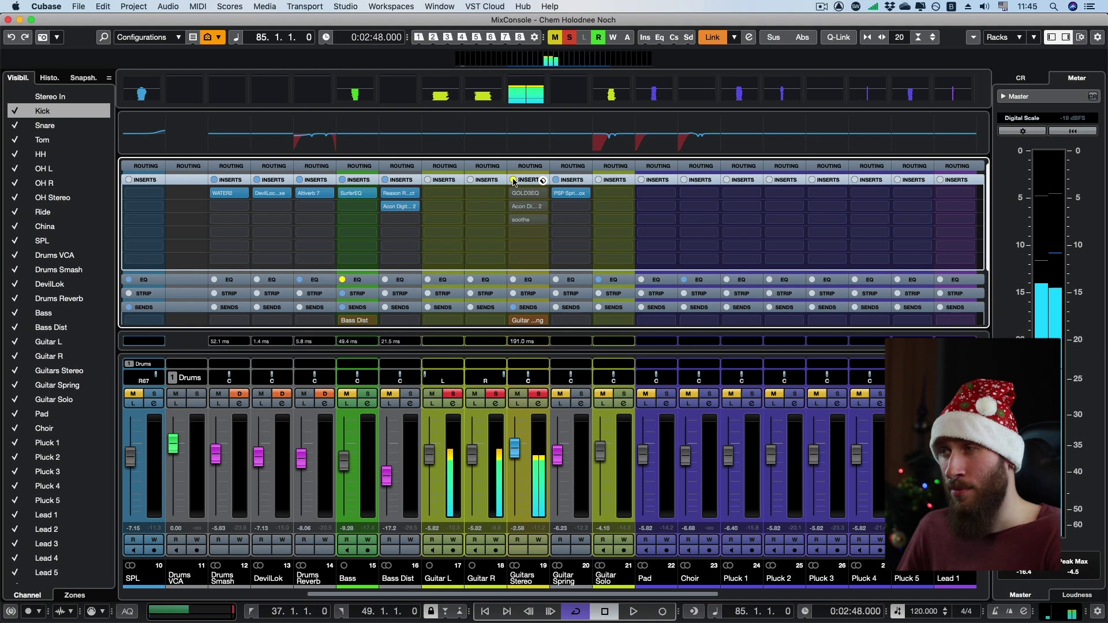
{"action": "left_click", "coordinate": [513, 181]}
{"action": "key", "text": "space"}
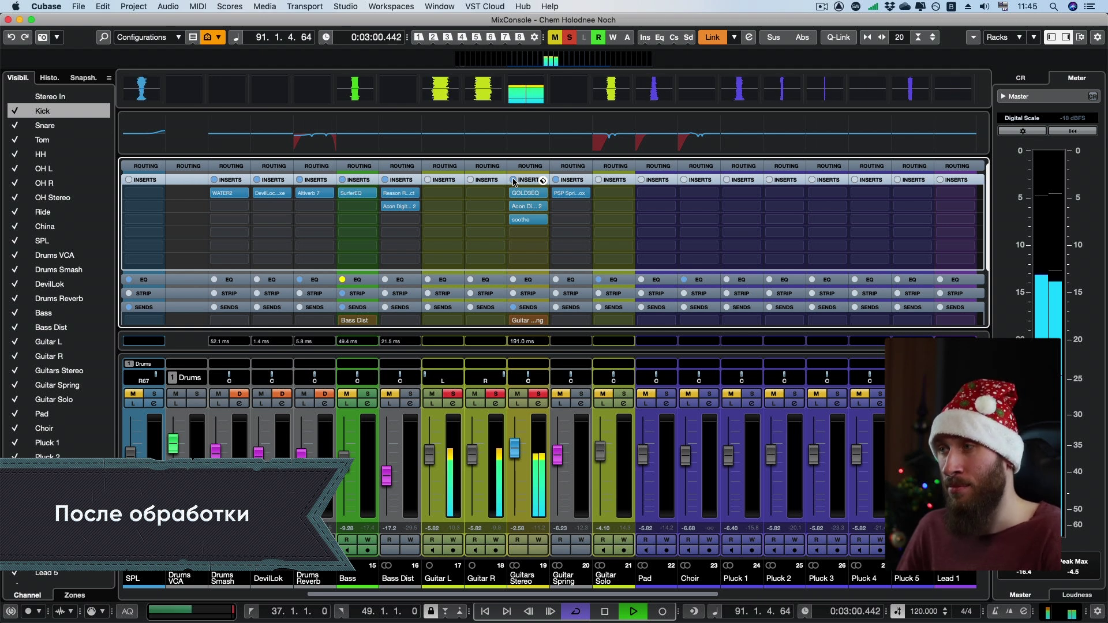
Step: Stop playback, unsolo the Guitars Stereo channel, and play the full mix
{"action": "key", "text": "space"}
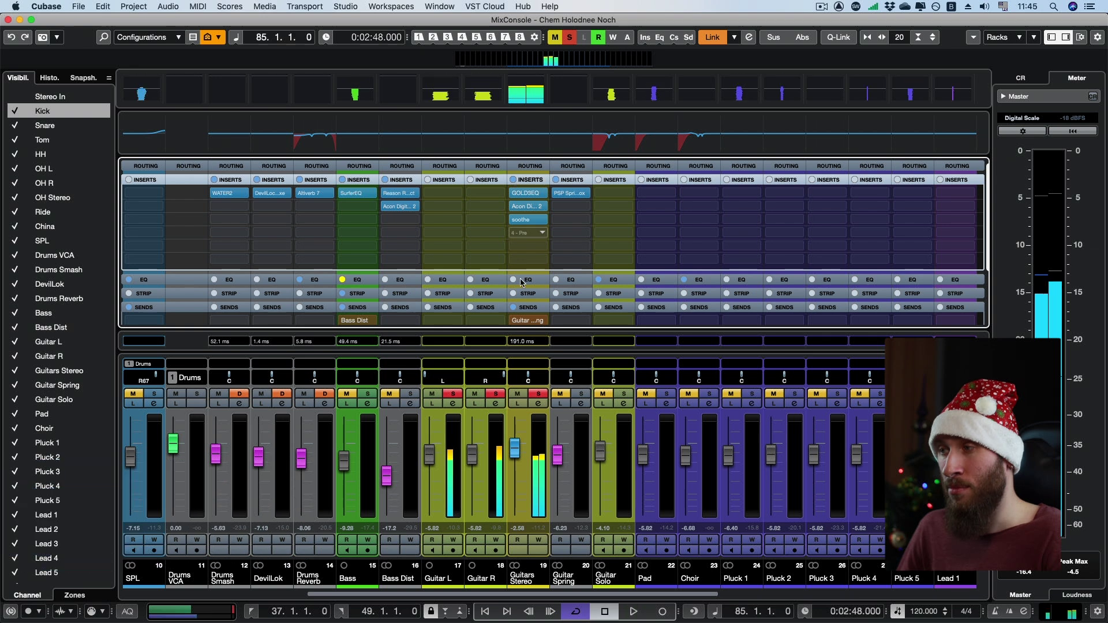
{"action": "left_click", "coordinate": [539, 395]}
{"action": "key", "text": "space"}
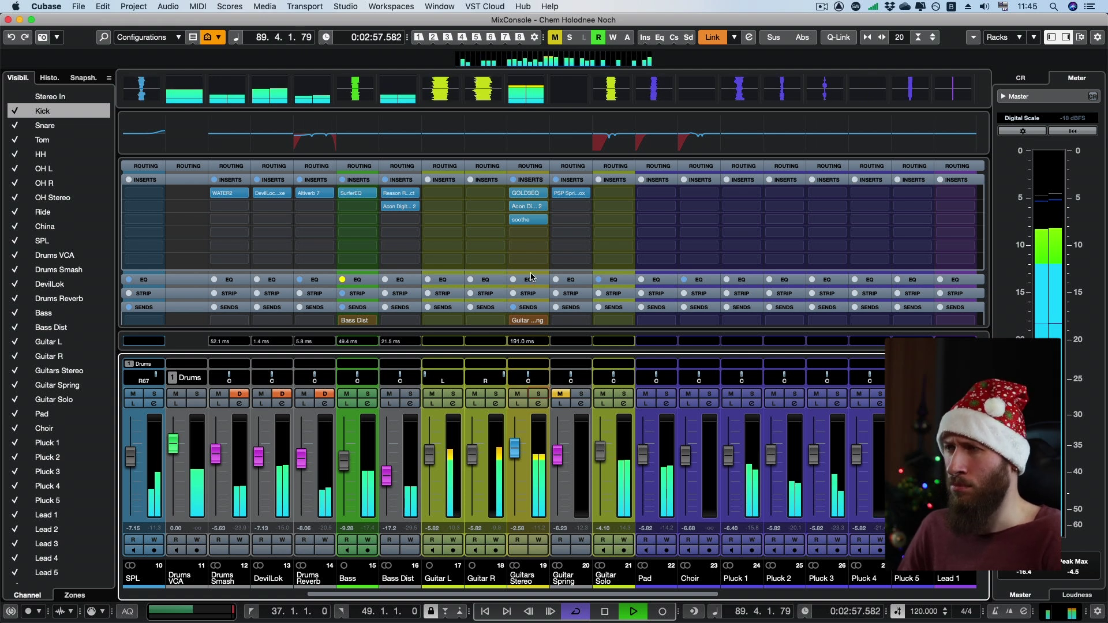
Step: Compare the full mix with soothe on Guitars Stereo bypassed and active, leave it active, and close its window
{"action": "double_click", "coordinate": [526, 223]}
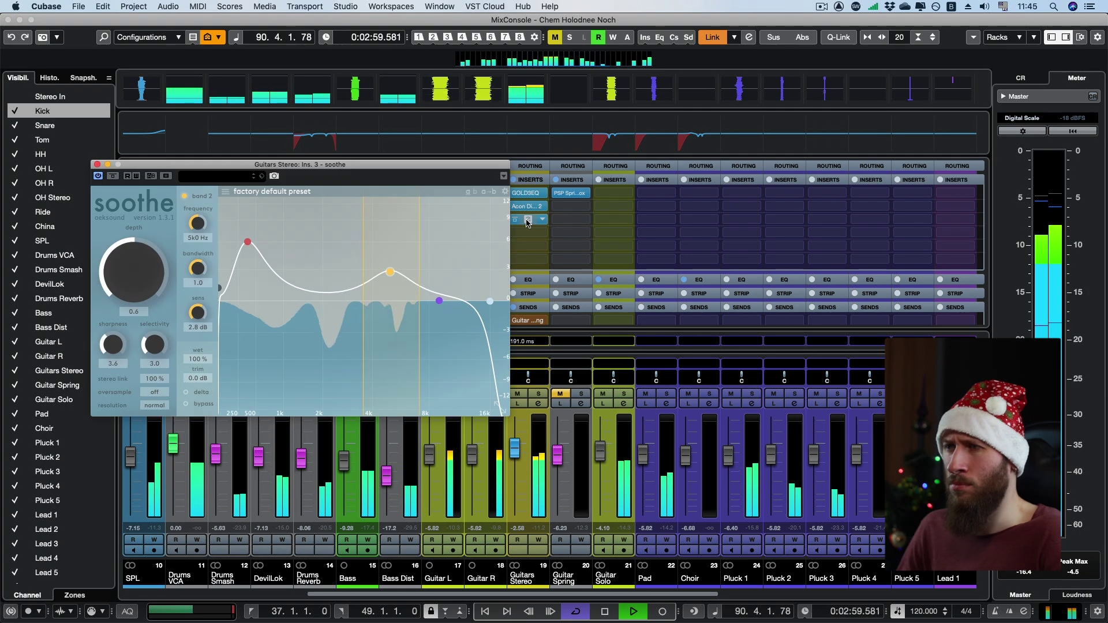
{"action": "left_click", "coordinate": [114, 176]}
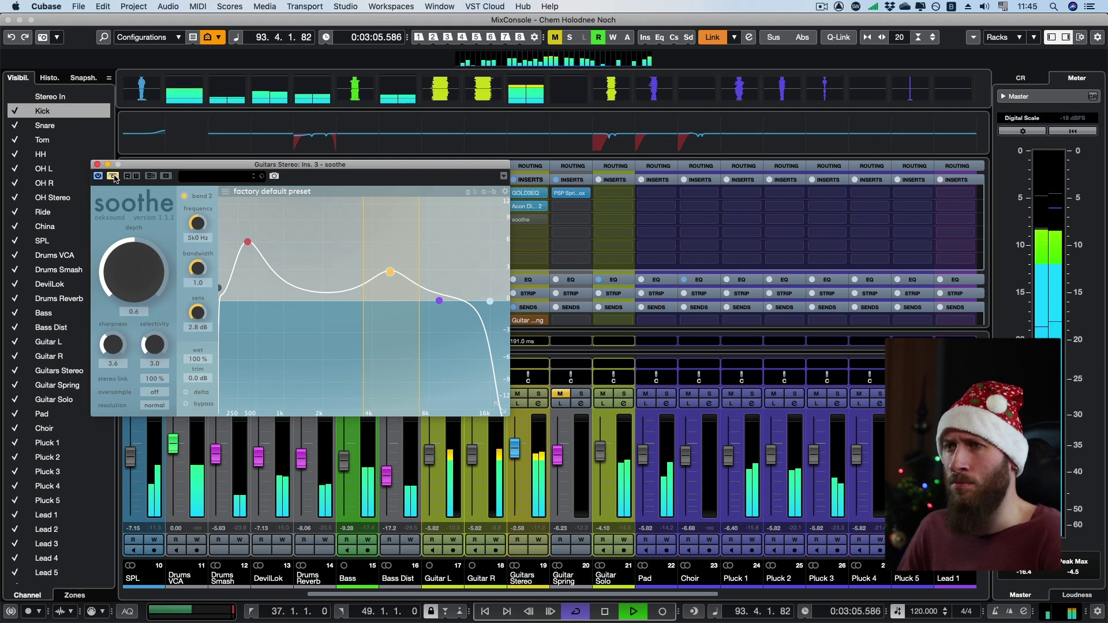
{"action": "left_click", "coordinate": [113, 178]}
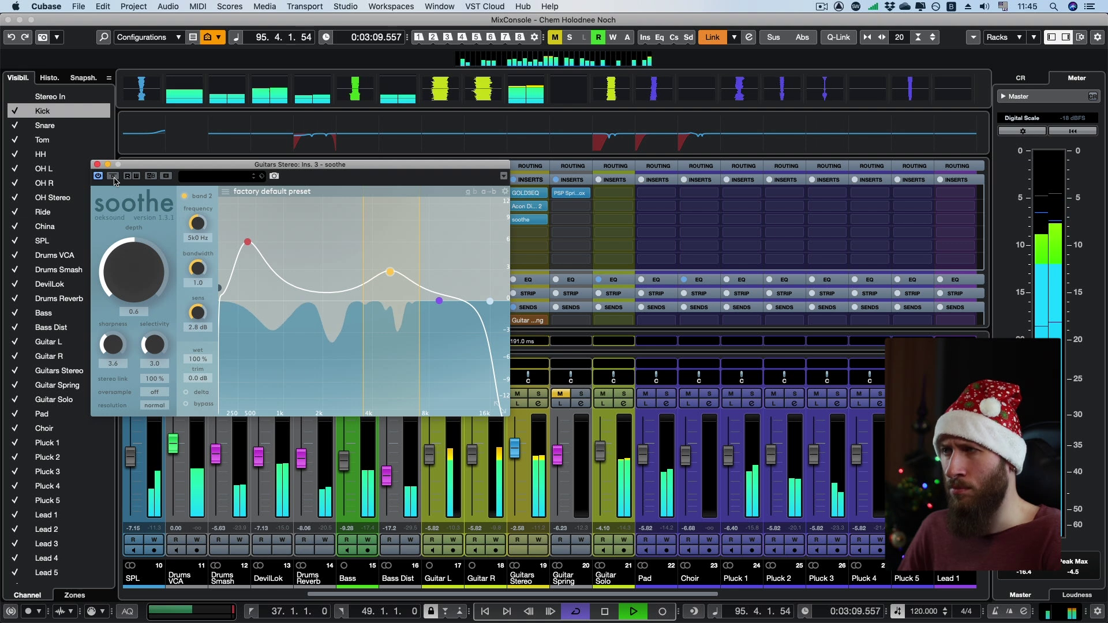
{"action": "key", "text": "space"}
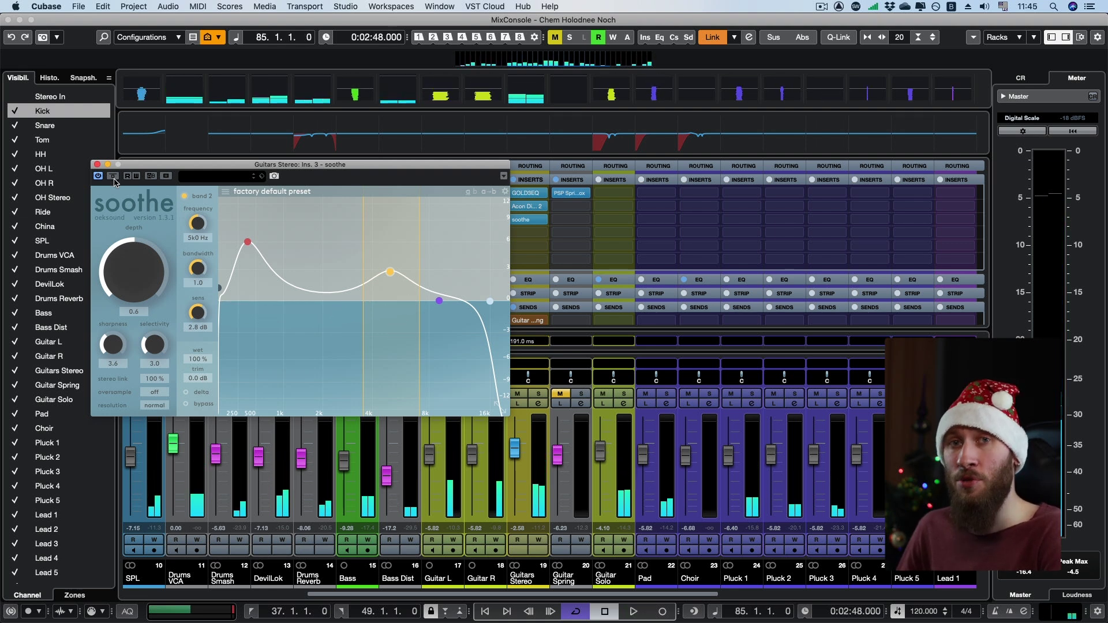
{"action": "left_click", "coordinate": [97, 165]}
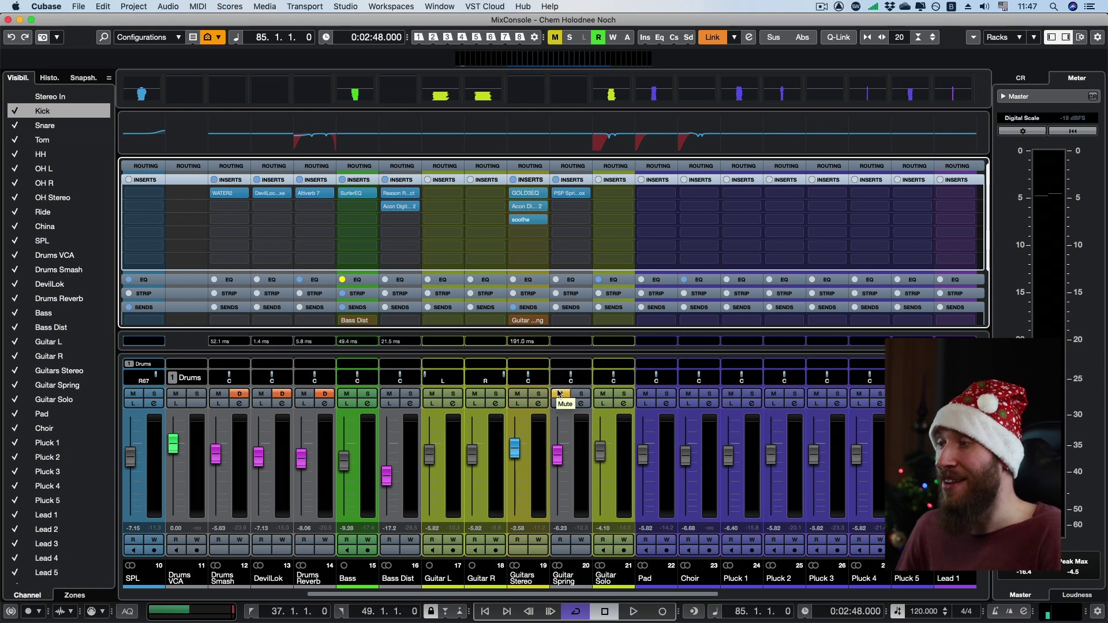
Step: Open PSP SpringBox on Guitar Spring, unmute the channel with Listen enabled, and raise its fader to 5.04 during playback
{"action": "left_click", "coordinate": [572, 194]}
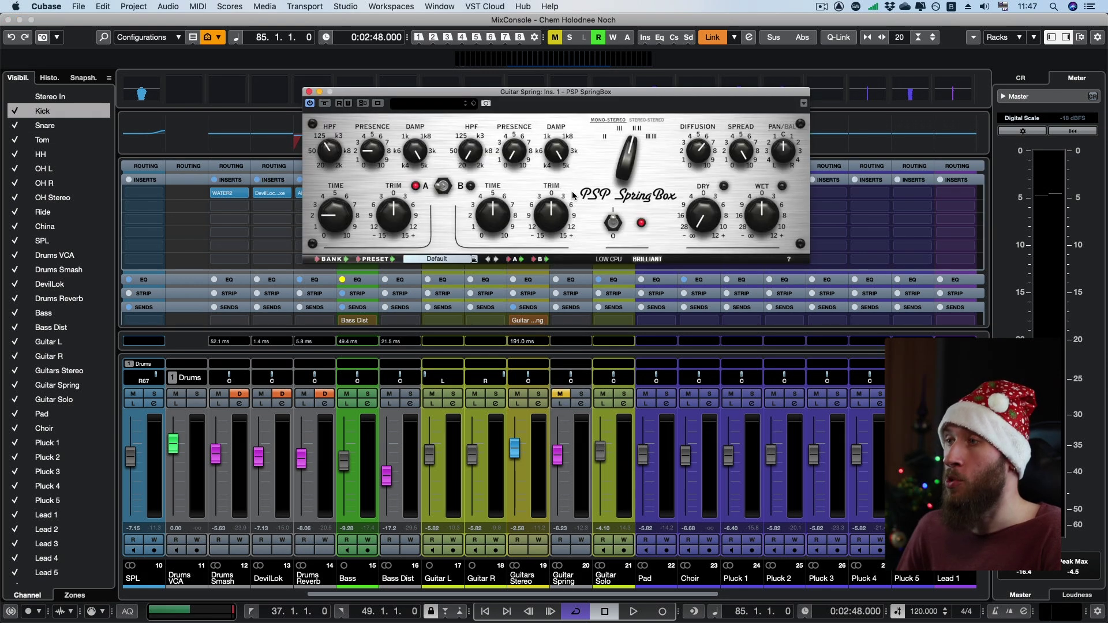
{"action": "left_click_drag", "start_coordinate": [601, 93], "coordinate": [390, 89]}
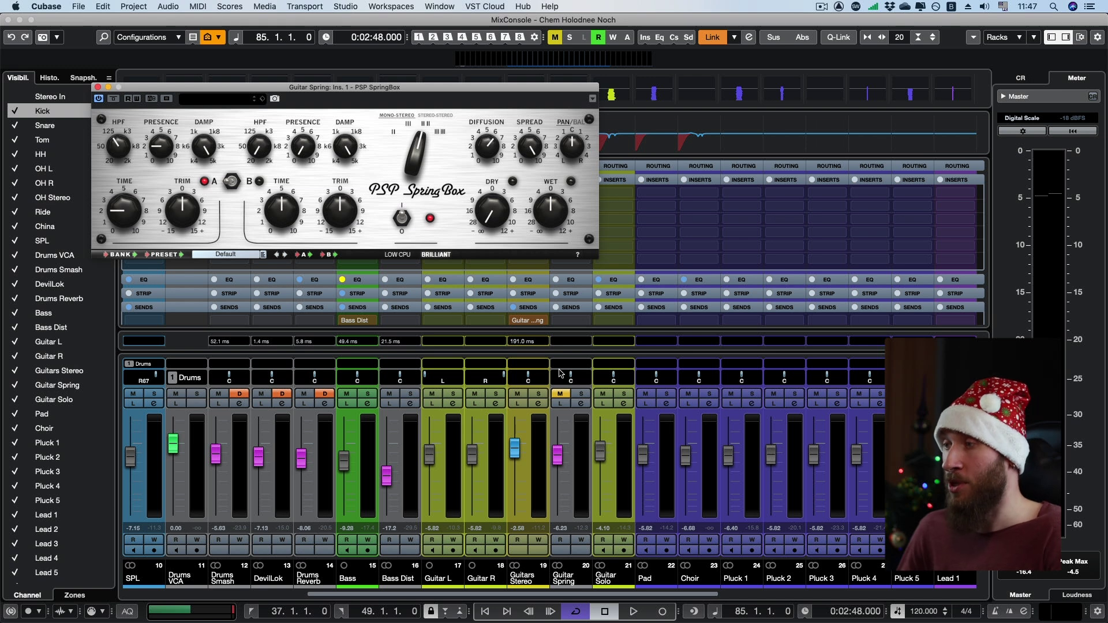
{"action": "left_click", "coordinate": [561, 402]}
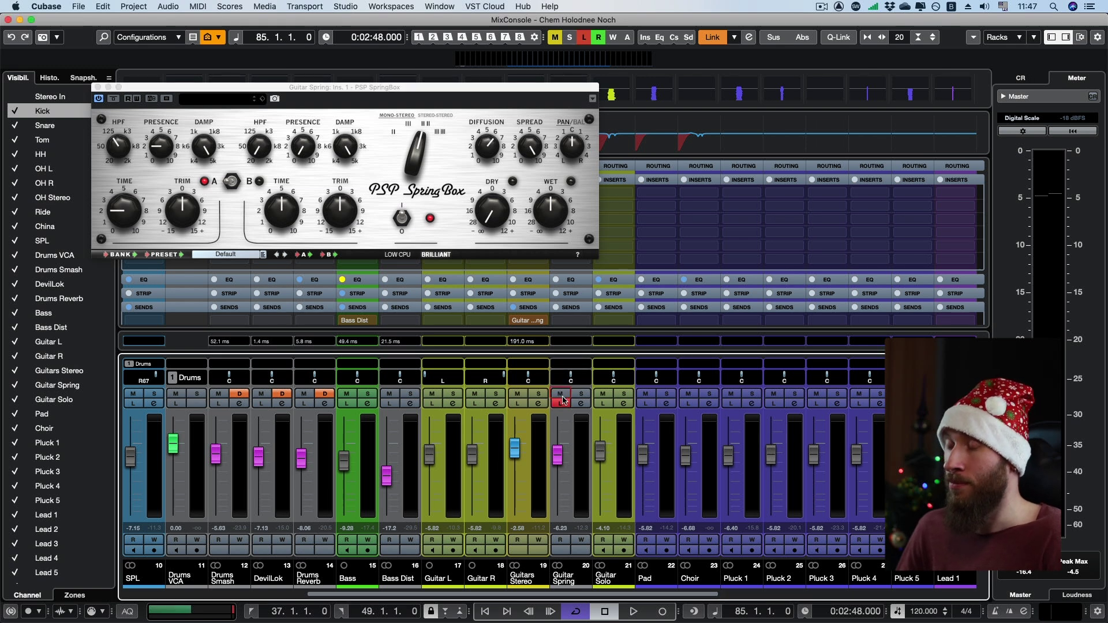
{"action": "key", "text": "space"}
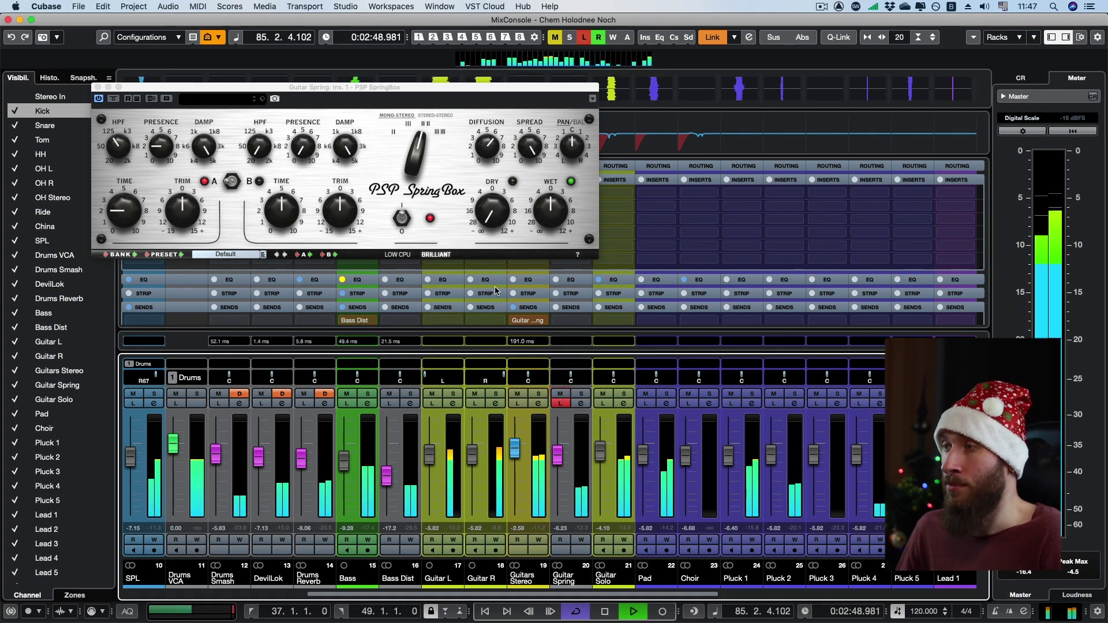
{"action": "left_click_drag", "start_coordinate": [557, 454], "coordinate": [565, 431]}
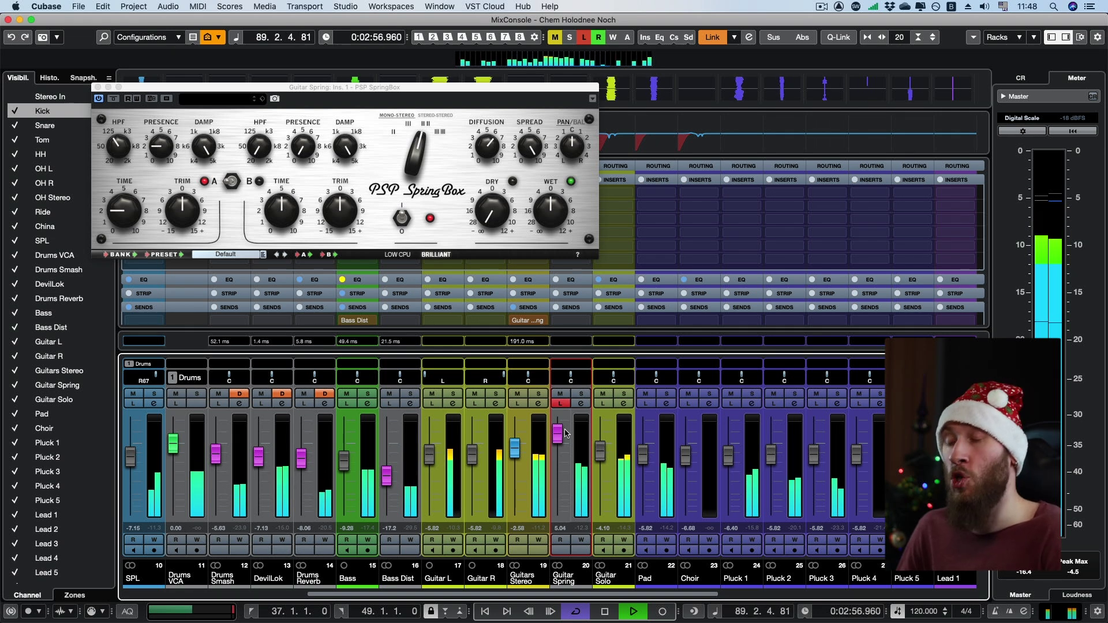
Step: Compare SpringBox's highest stereo-stereo spring setting with the original setting while playing the mix
{"action": "left_click", "coordinate": [415, 155]}
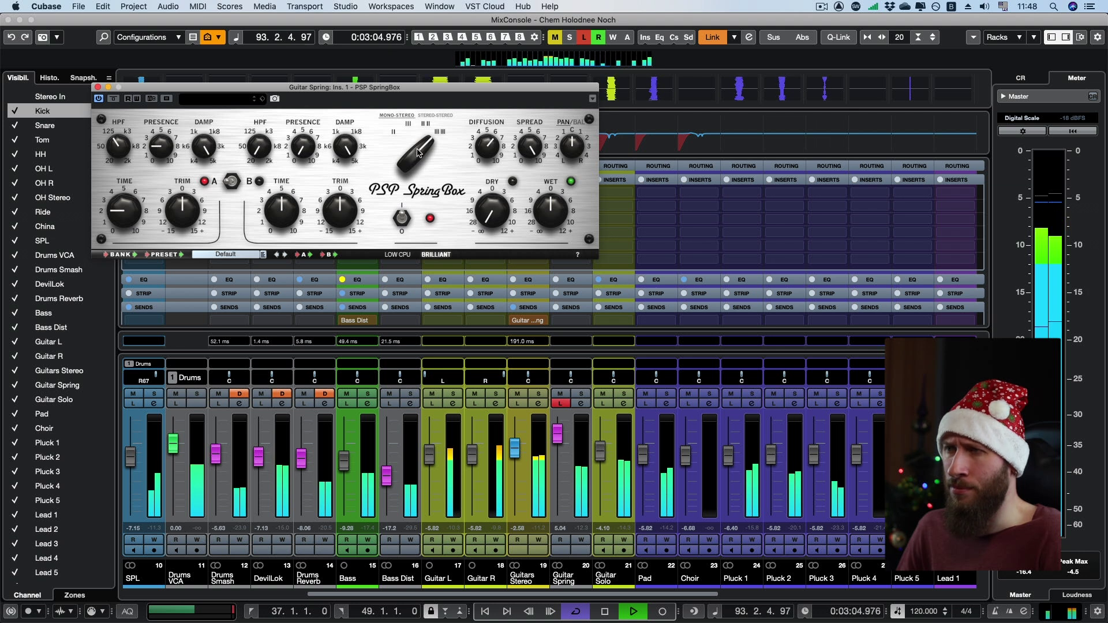
{"action": "left_click", "coordinate": [418, 155]}
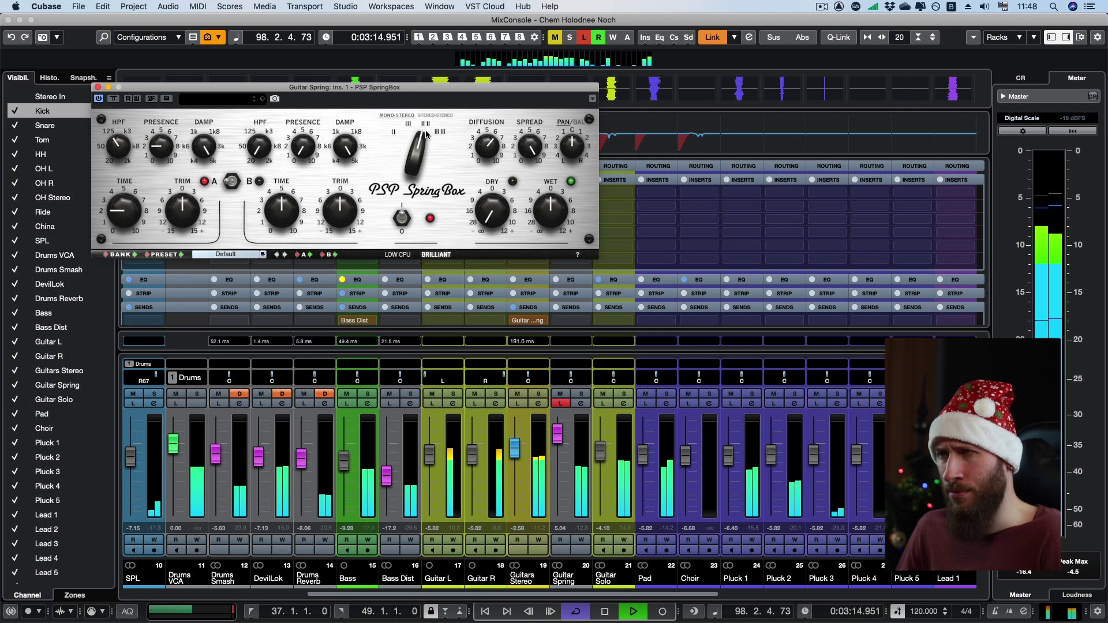
{"action": "key", "text": "space"}
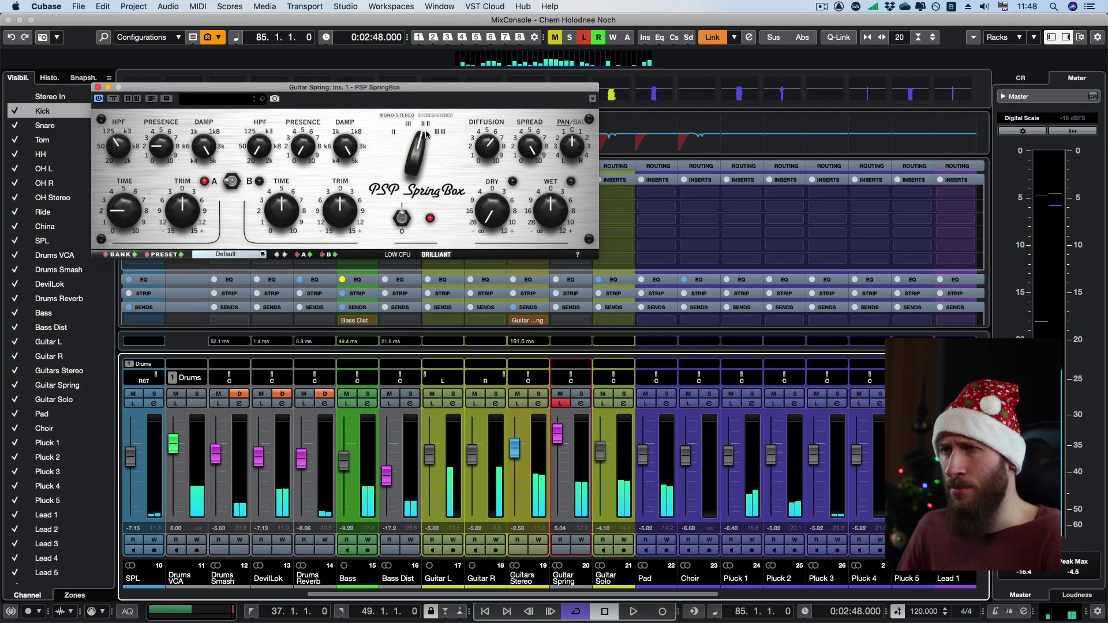
{"action": "key", "text": "space"}
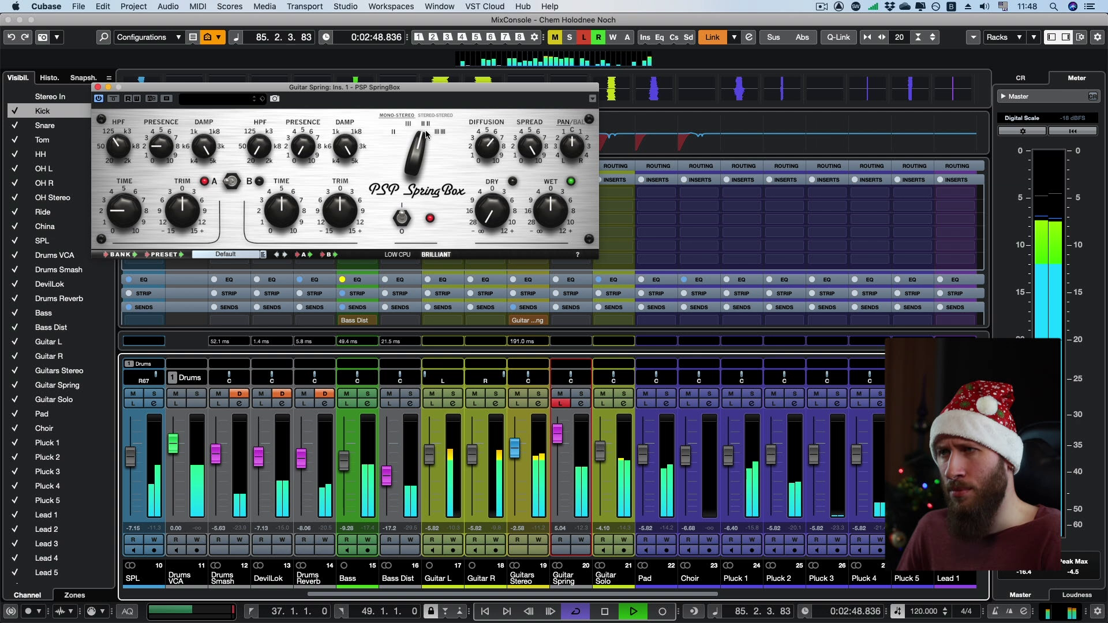
{"action": "key", "text": "space"}
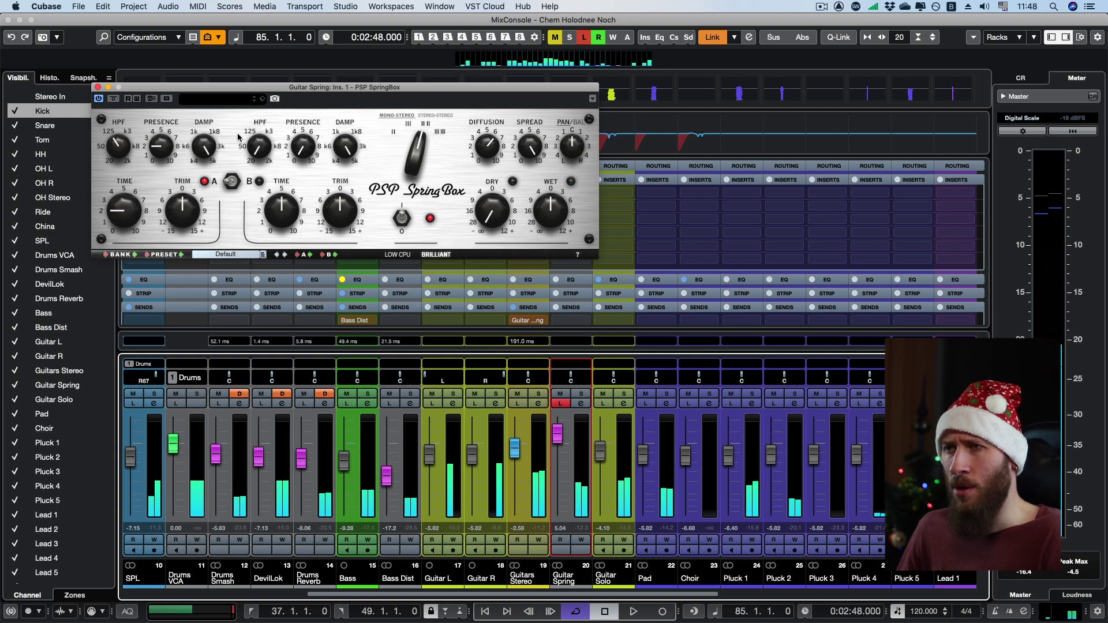
Step: Set SpringBox's channel A HPF slightly above 50, replaying the section to compare different cutoff settings
{"action": "mouse_move", "coordinate": [117, 149]}
{"action": "left_mouse_down"}
{"action": "mouse_move", "coordinate": [120, 183]}
{"action": "mouse_move", "coordinate": [123, 166]}
{"action": "left_mouse_up"}
{"action": "key", "text": "space"}
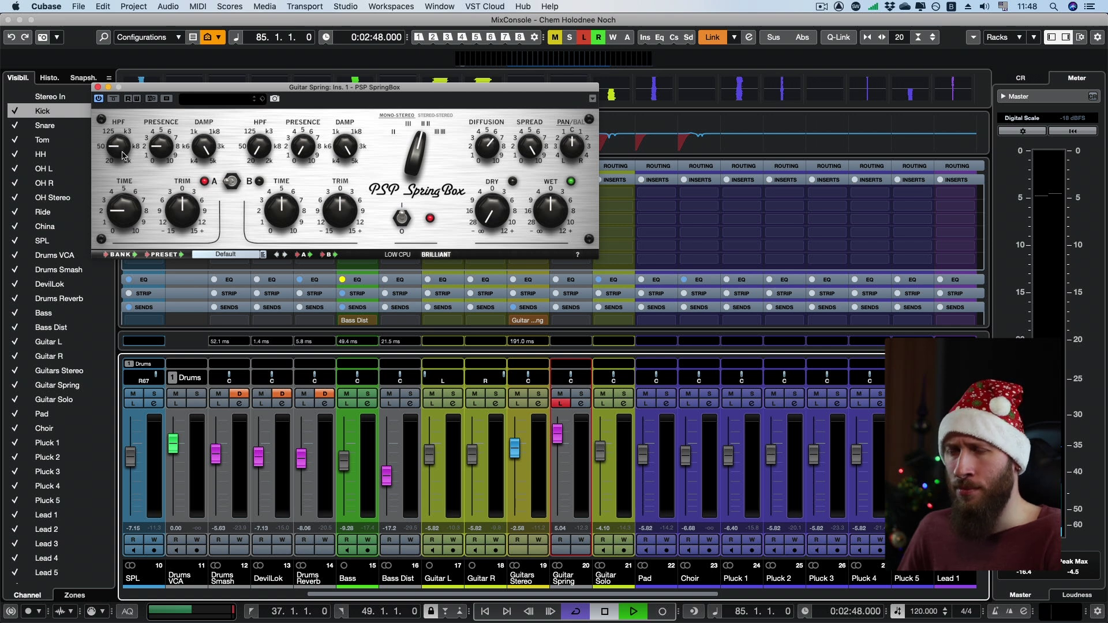
{"action": "key", "text": "space"}
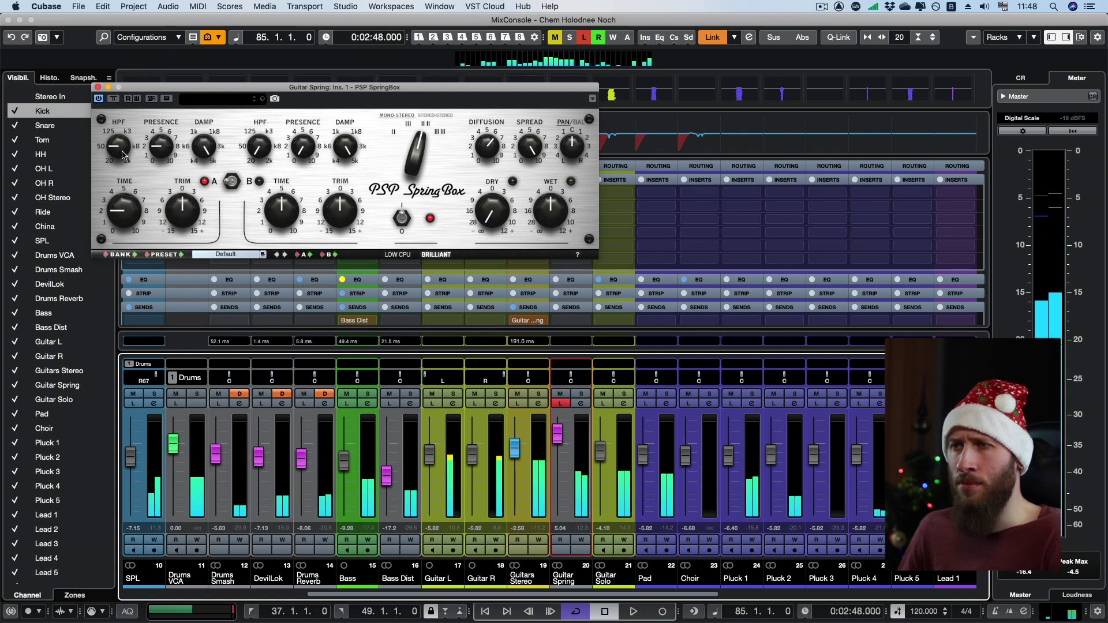
{"action": "key", "text": "space"}
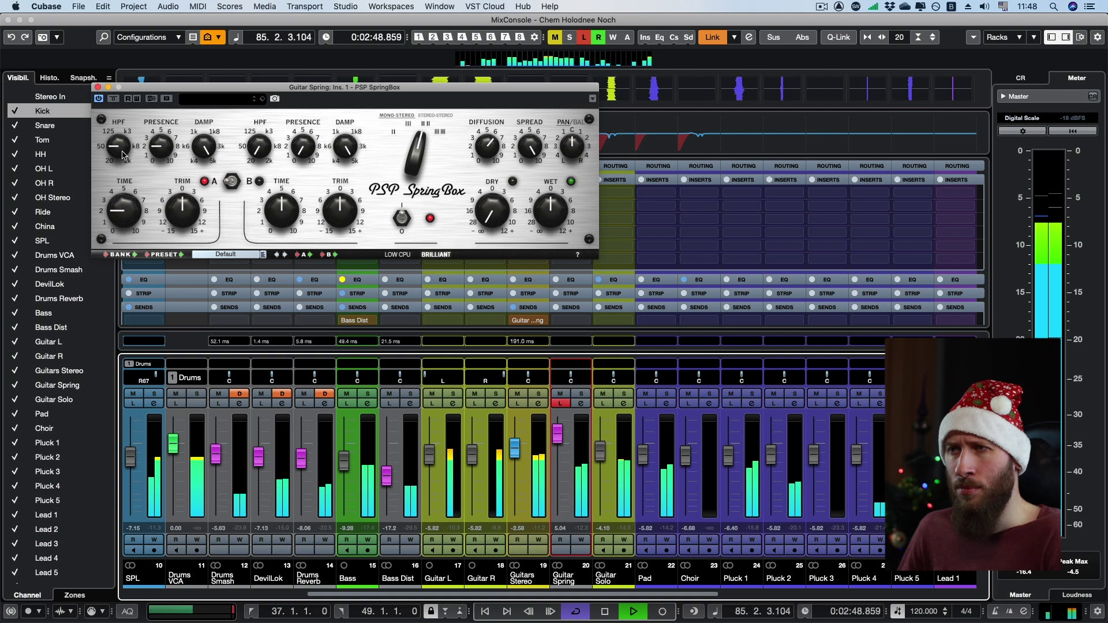
{"action": "key", "text": "space"}
{"action": "left_click_drag", "start_coordinate": [123, 155], "coordinate": [120, 134]}
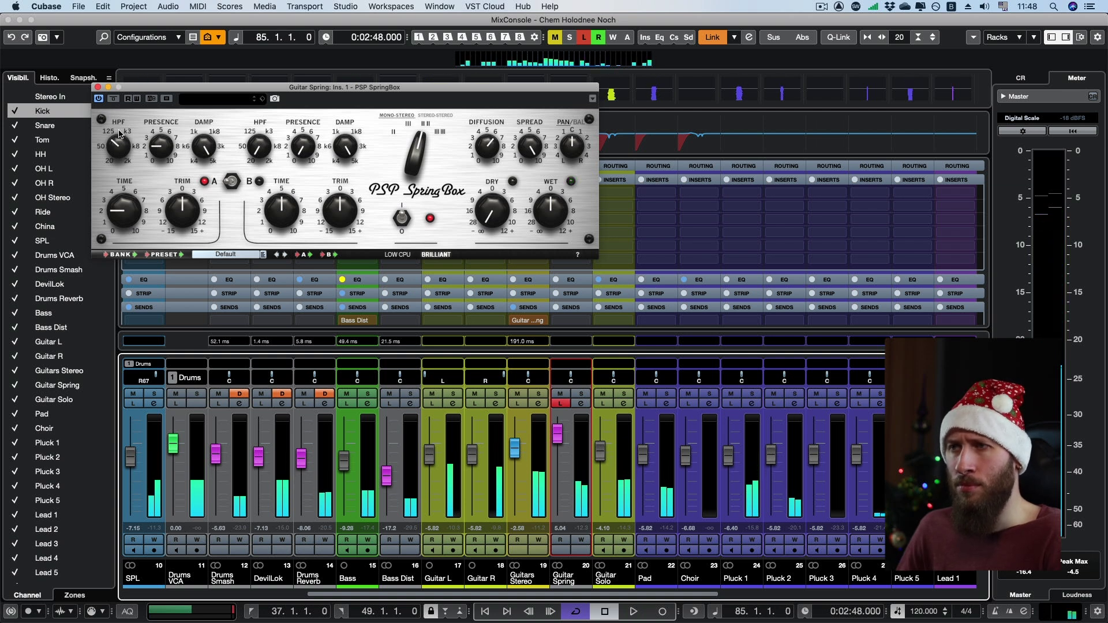
{"action": "key", "text": "space"}
{"action": "key", "text": "space"}
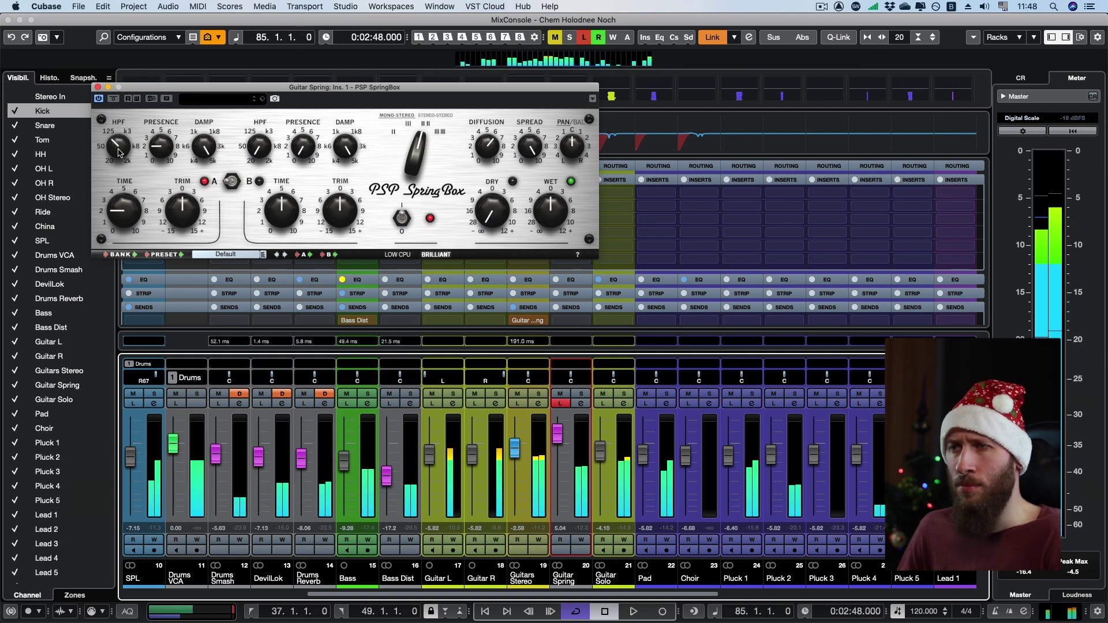
{"action": "left_click_drag", "start_coordinate": [120, 152], "coordinate": [120, 159]}
{"action": "key", "text": "space"}
{"action": "key", "text": "space"}
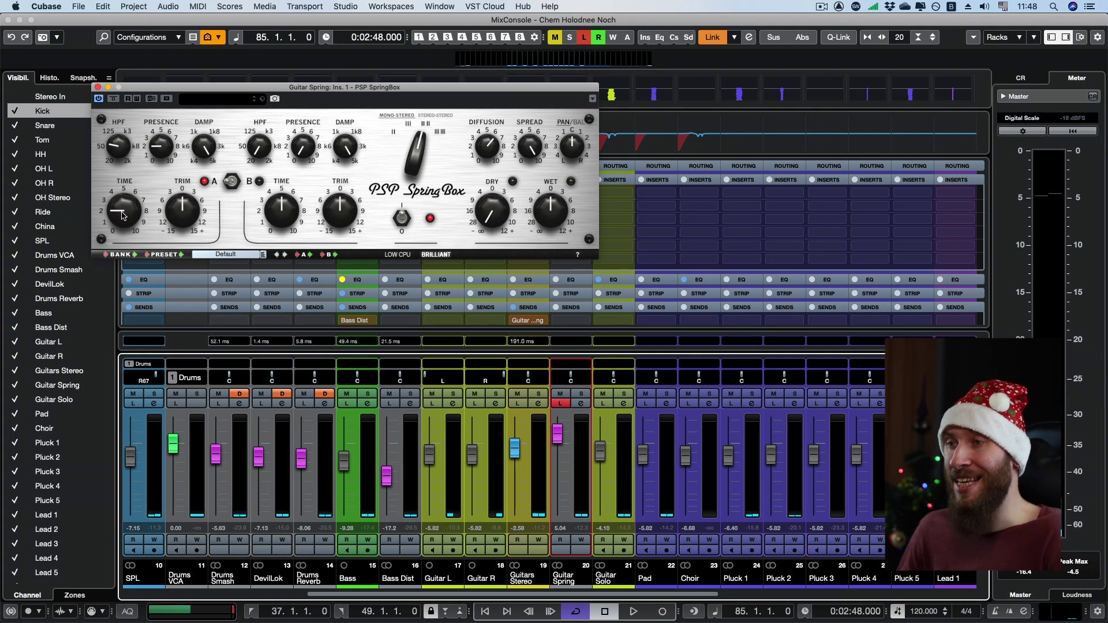
Step: Raise SpringBox's channel A time to 5 and reduce it to about 3 while auditioning the reverb
{"action": "left_click_drag", "start_coordinate": [123, 211], "coordinate": [136, 170]}
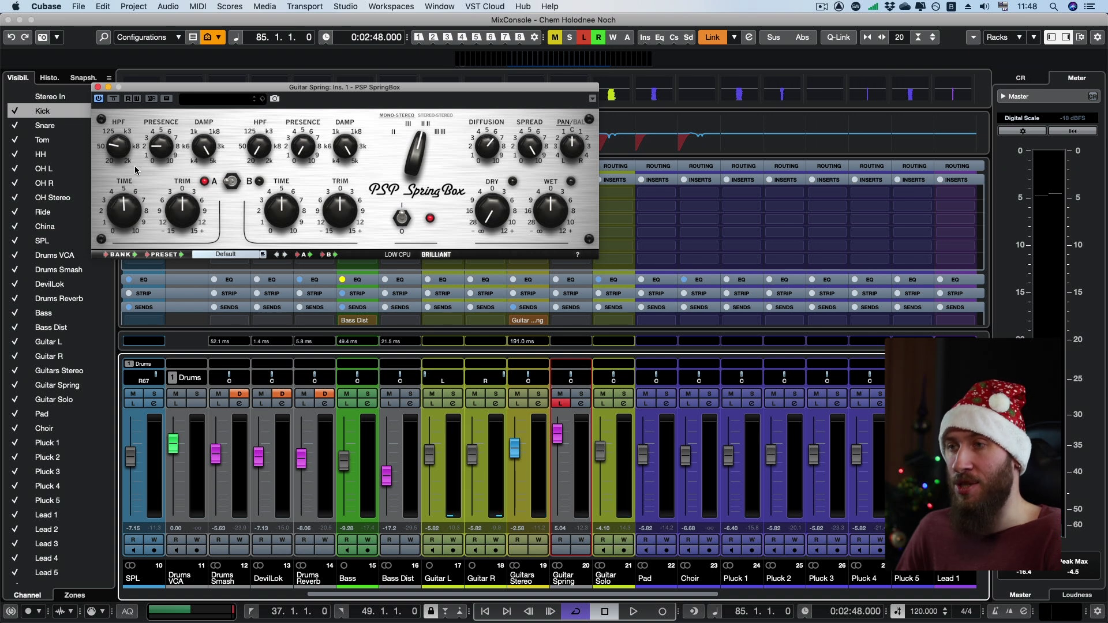
{"action": "key", "text": "space"}
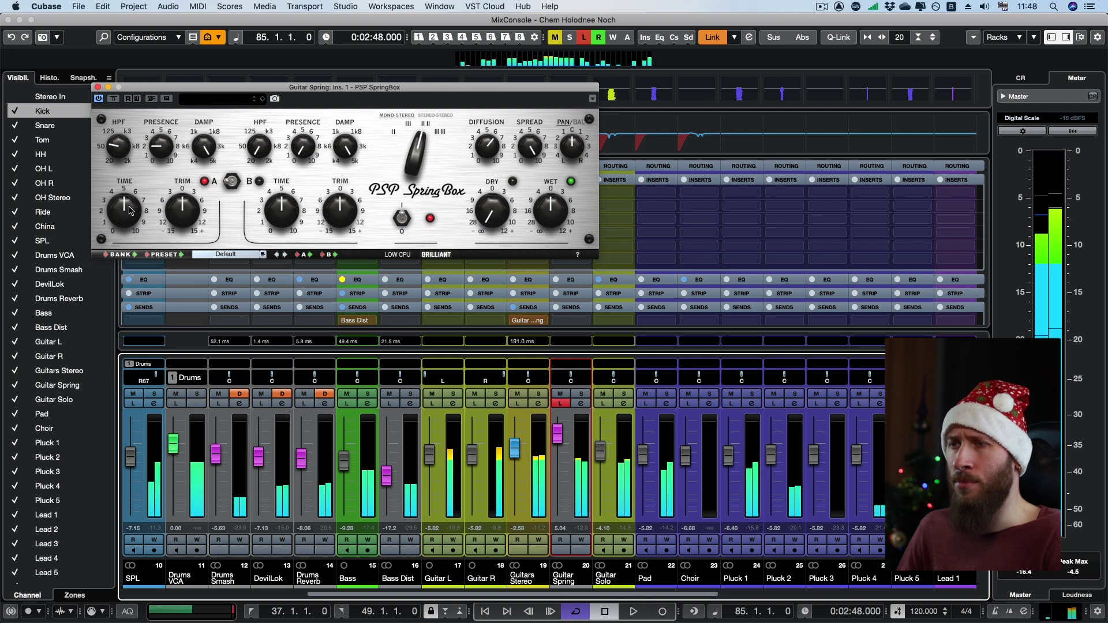
{"action": "left_click_drag", "start_coordinate": [130, 211], "coordinate": [129, 228]}
{"action": "key", "text": "space"}
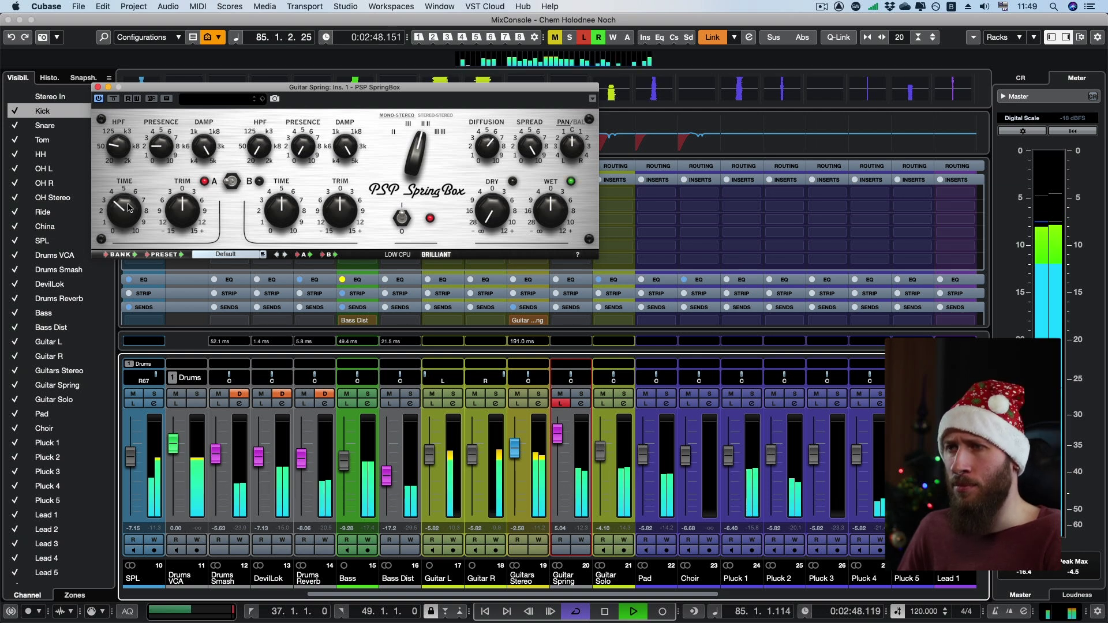
{"action": "key", "text": "space"}
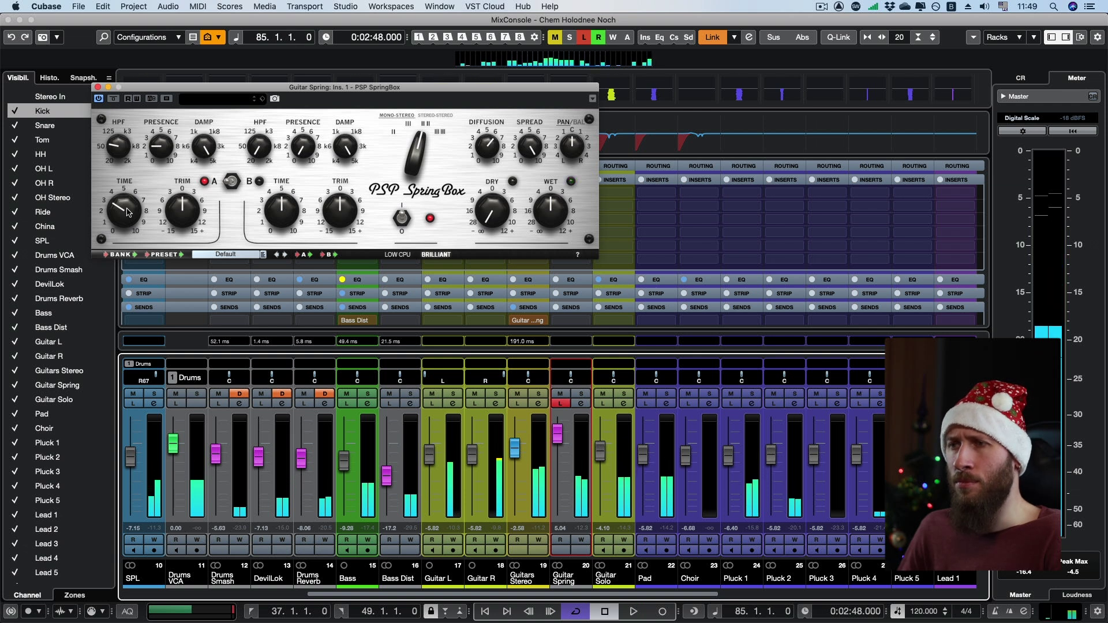
{"action": "key", "text": "space"}
{"action": "key", "text": "space"}
Step: Reduce SpringBox's channel A time to slightly above 2, replay the mix to check it, and close the plug-in window
{"action": "left_click_drag", "start_coordinate": [129, 214], "coordinate": [128, 220]}
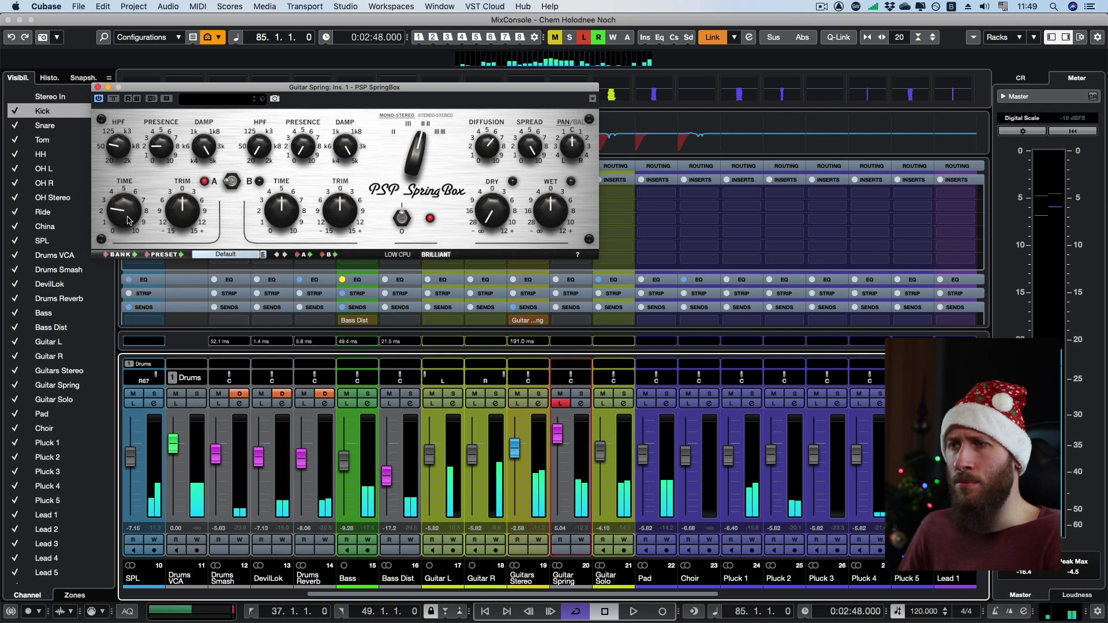
{"action": "key", "text": "space"}
{"action": "key", "text": "space"}
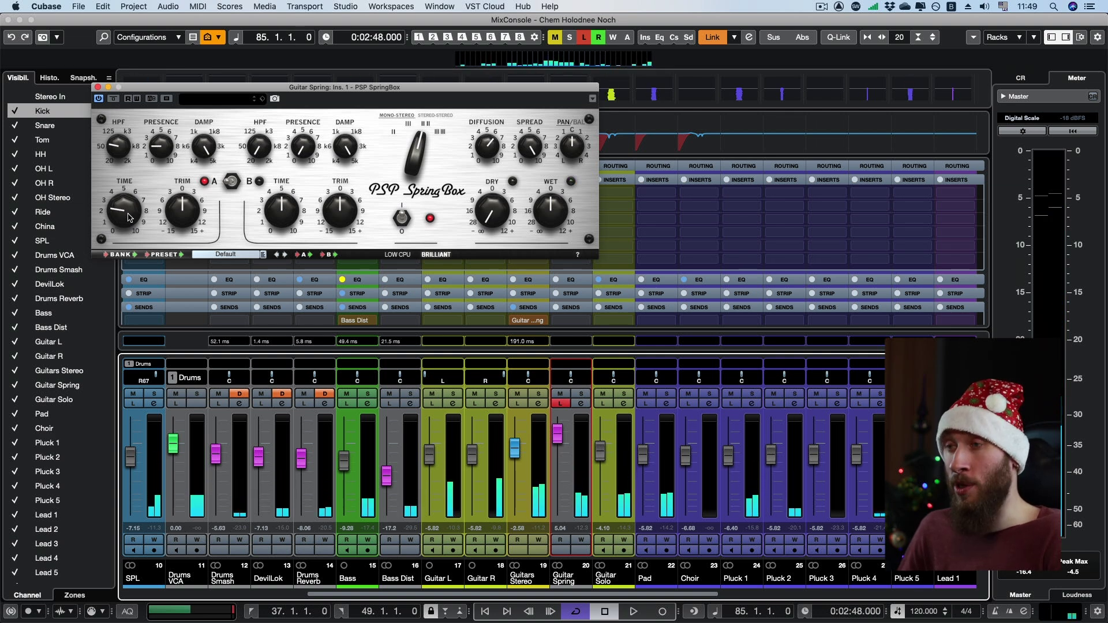
{"action": "key", "text": "space"}
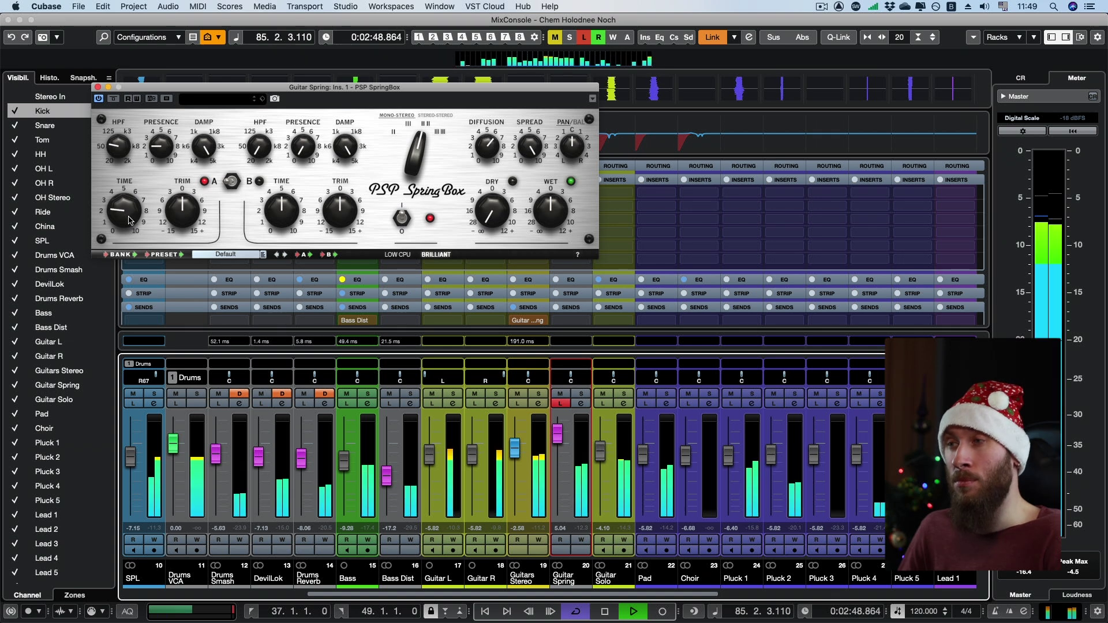
{"action": "key", "text": "space"}
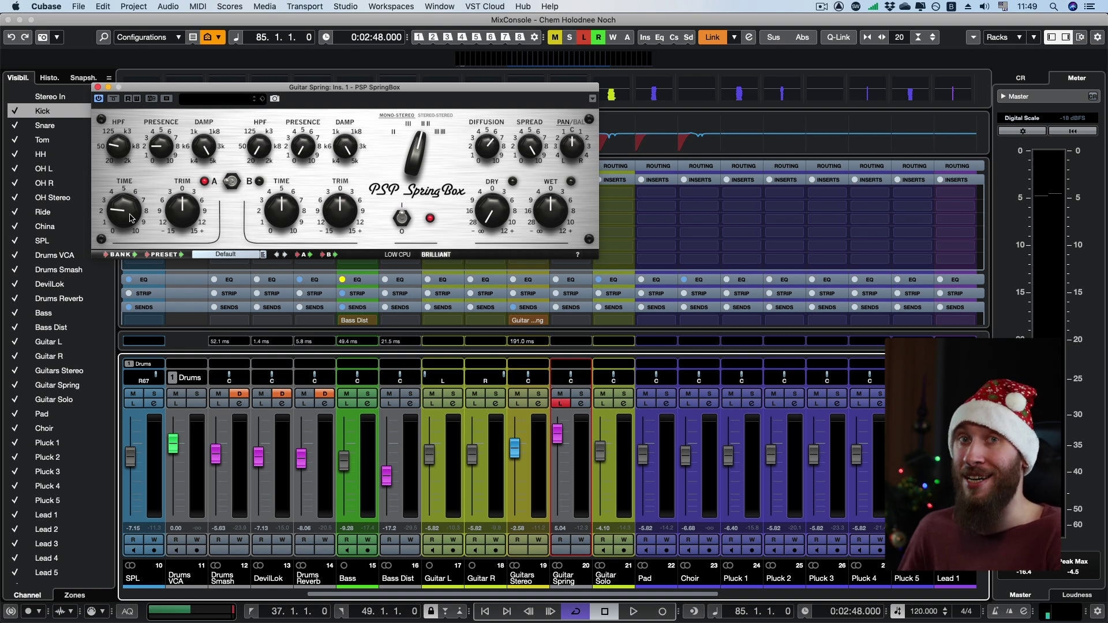
{"action": "left_click", "coordinate": [98, 87]}
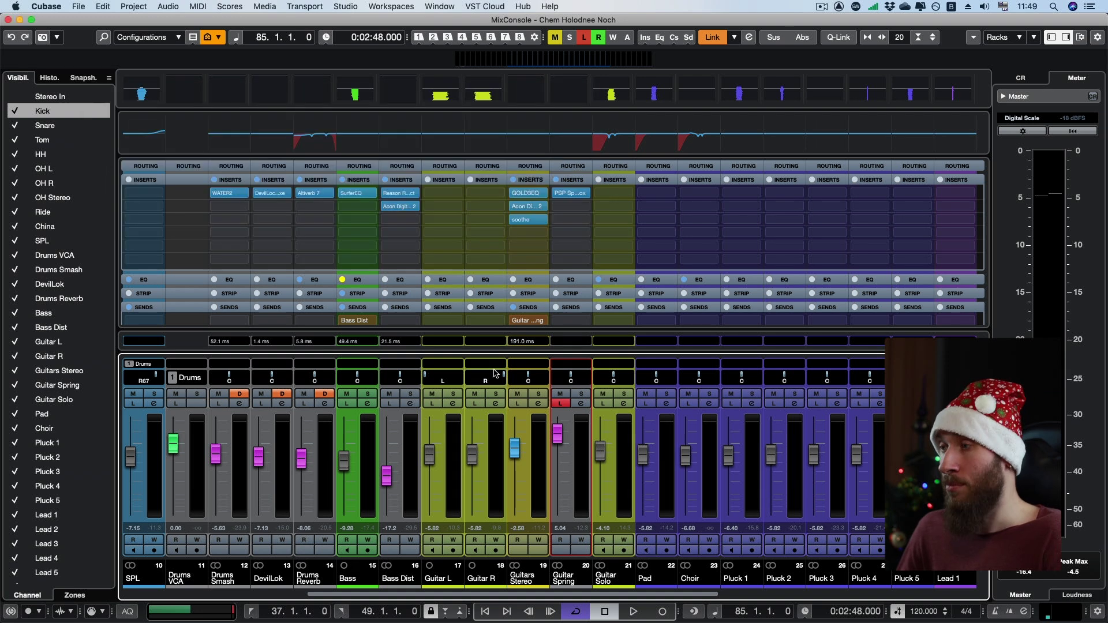
Step: Turn off Listen on Guitar Spring, solo it with Guitars Stereo, and play the section to compare the guitars with and without the spring reverb
{"action": "left_click", "coordinate": [539, 393]}
{"action": "left_click", "coordinate": [558, 405]}
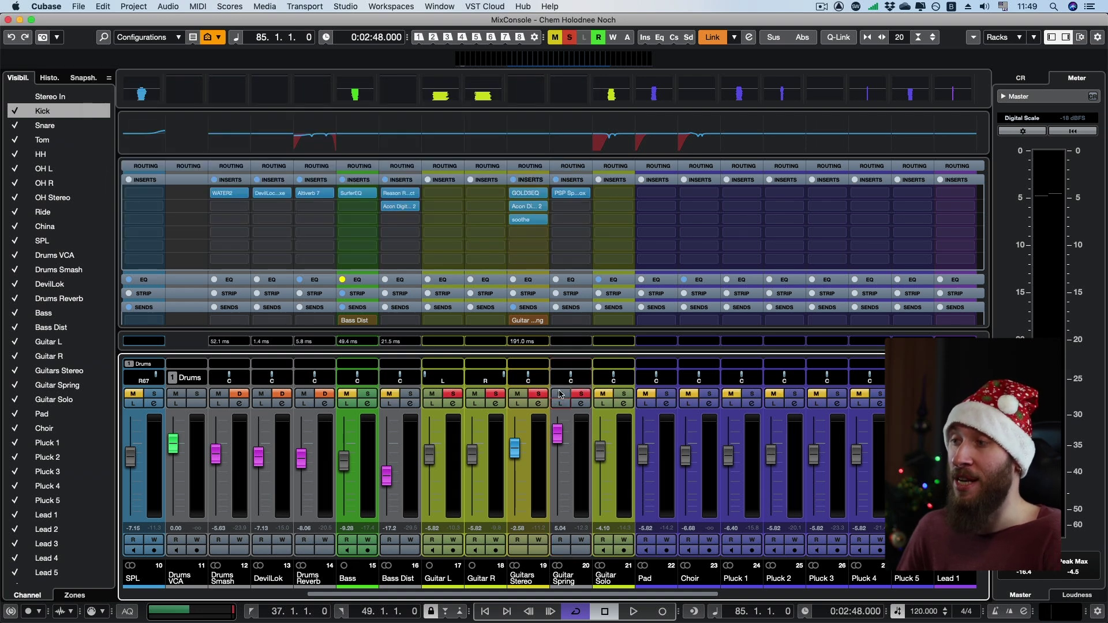
{"action": "key", "text": "space"}
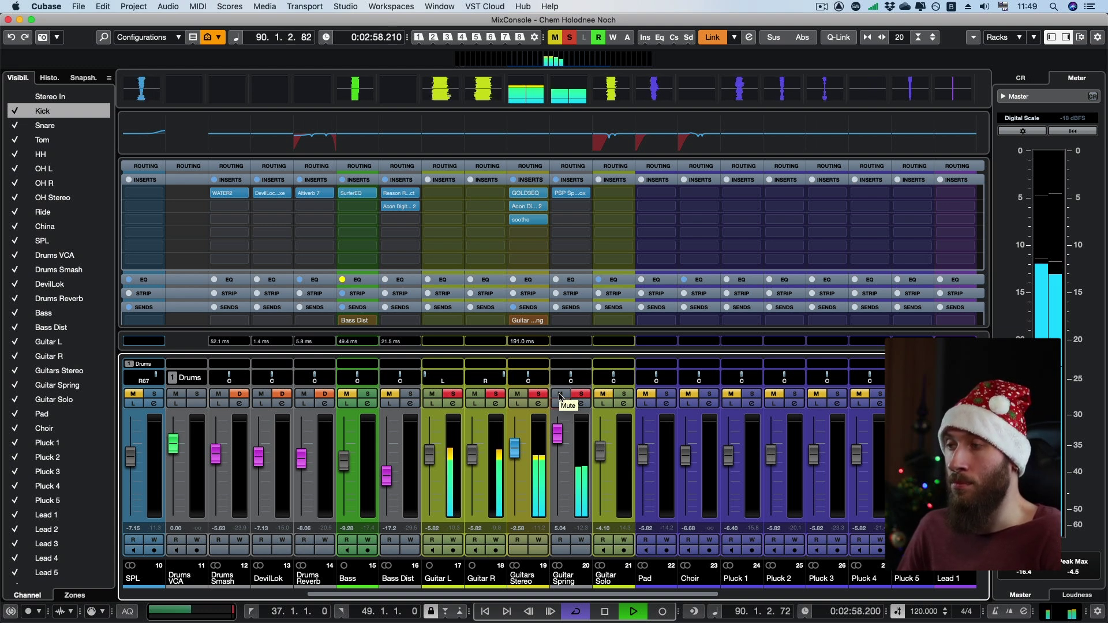
{"action": "left_click", "coordinate": [580, 395]}
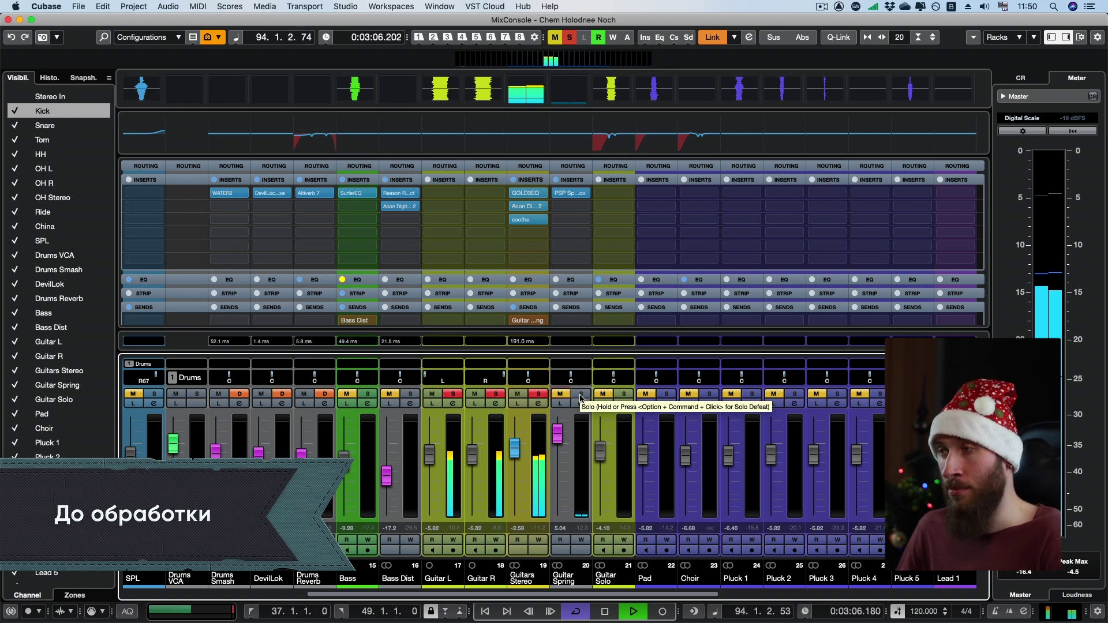
{"action": "left_click", "coordinate": [580, 394]}
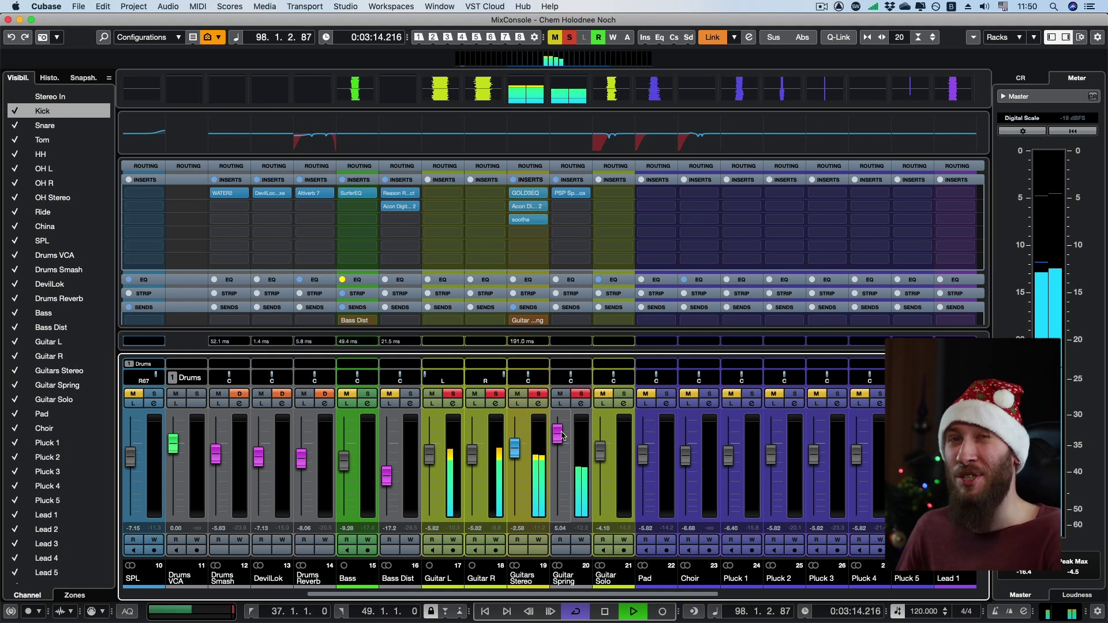
Step: Lower the Guitar Spring fader to -11.7, compare the soloed guitars with and without the reverb, and stop playback
{"action": "left_click_drag", "start_coordinate": [562, 436], "coordinate": [561, 467]}
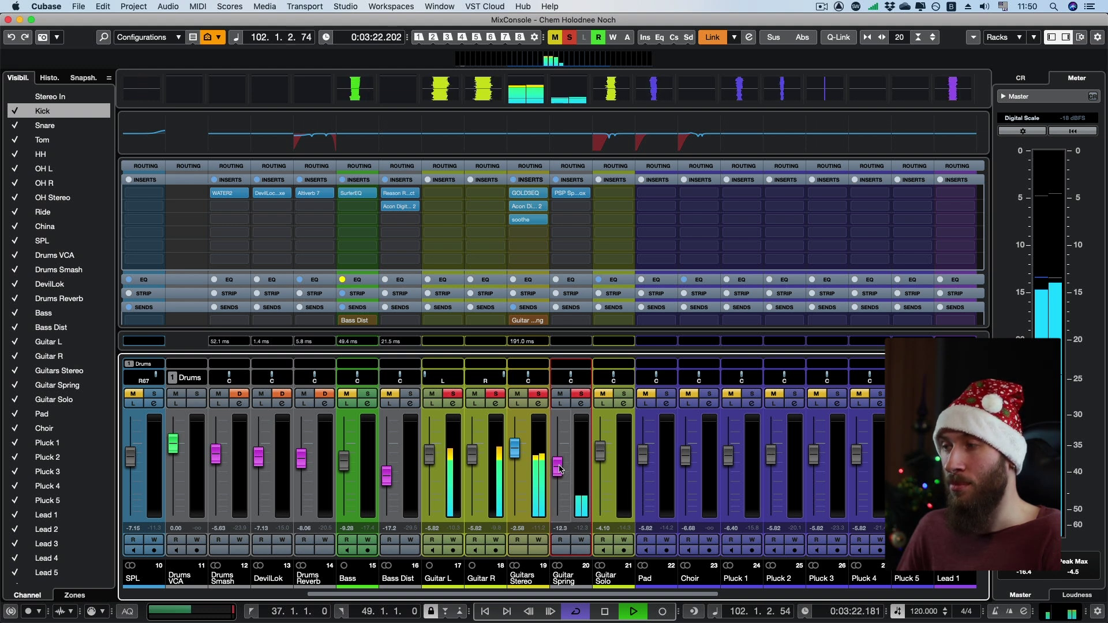
{"action": "left_click", "coordinate": [580, 394]}
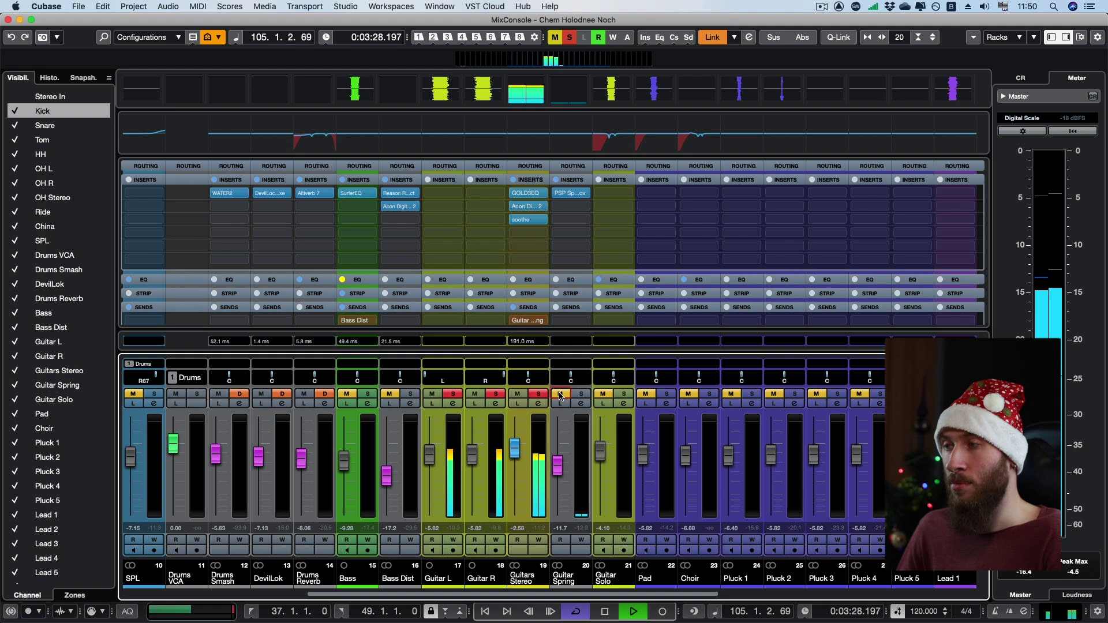
{"action": "left_click", "coordinate": [560, 394]}
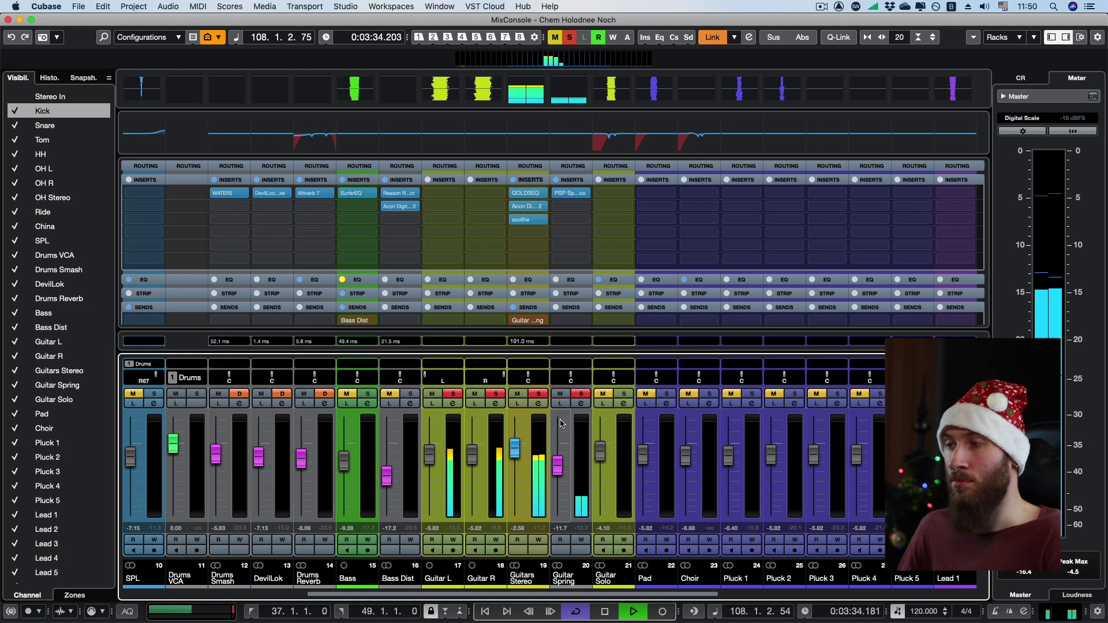
{"action": "key", "text": "space"}
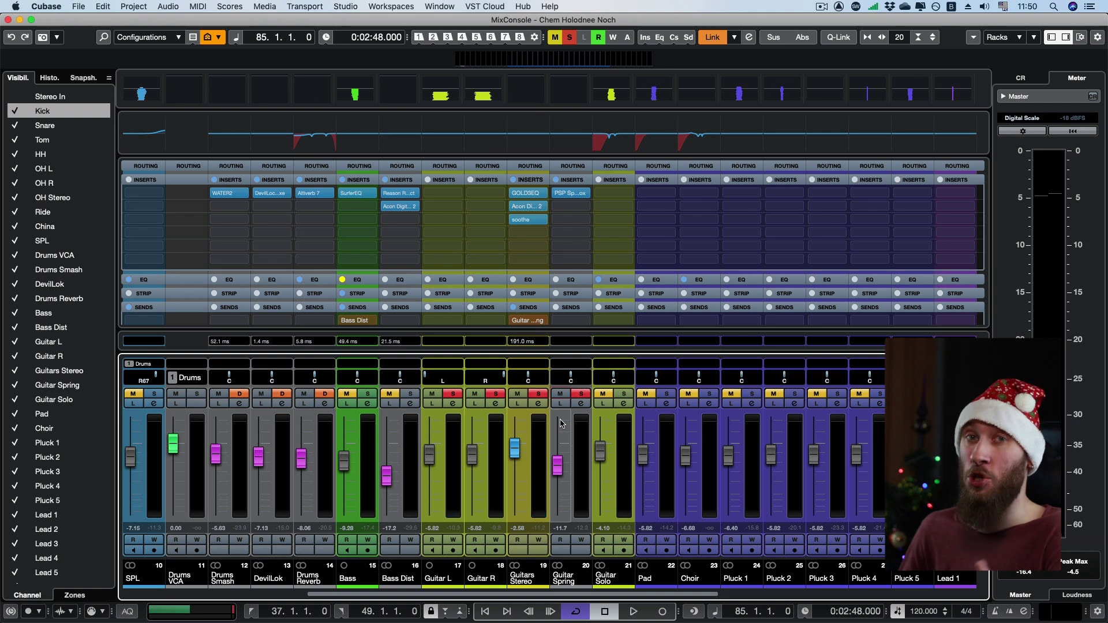
Step: Clear the solo and play the full mix, comparing it with Guitar Spring muted and the Guitars Stereo inserts bypassed, restoring both before stopping playback
{"action": "left_click", "coordinate": [578, 396]}
{"action": "key", "text": "space"}
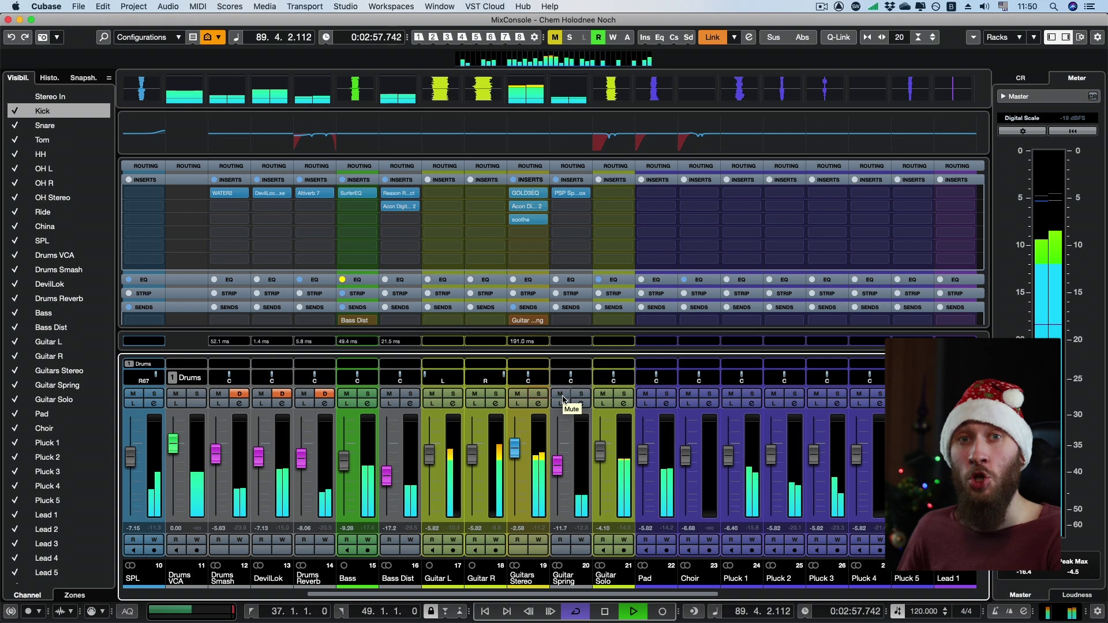
{"action": "left_click", "coordinate": [561, 394]}
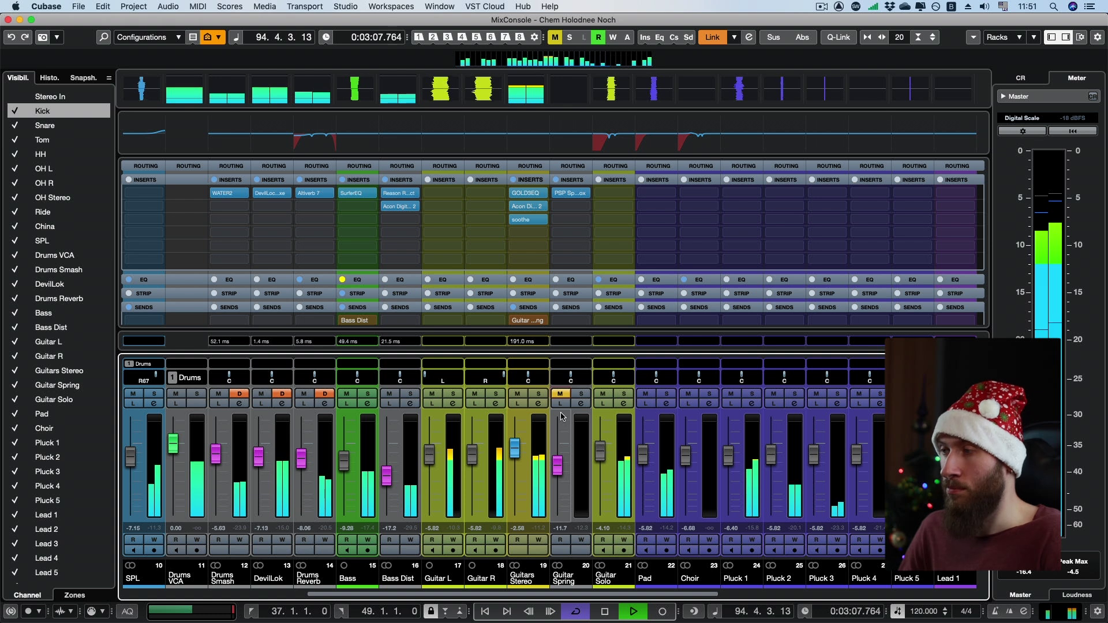
{"action": "left_click", "coordinate": [515, 180]}
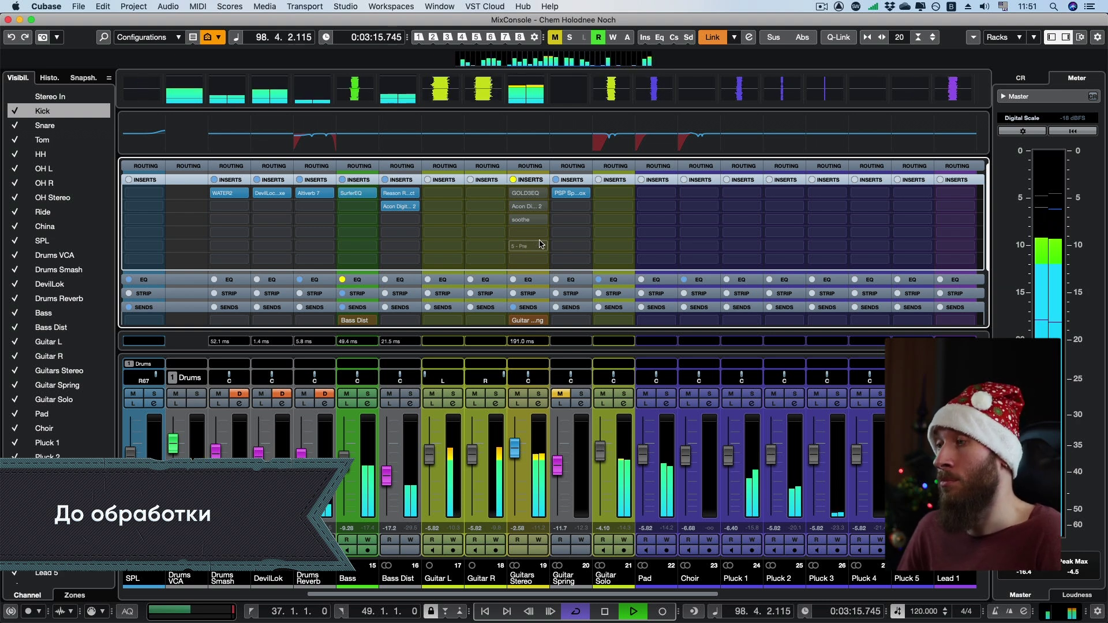
{"action": "left_click", "coordinate": [513, 180]}
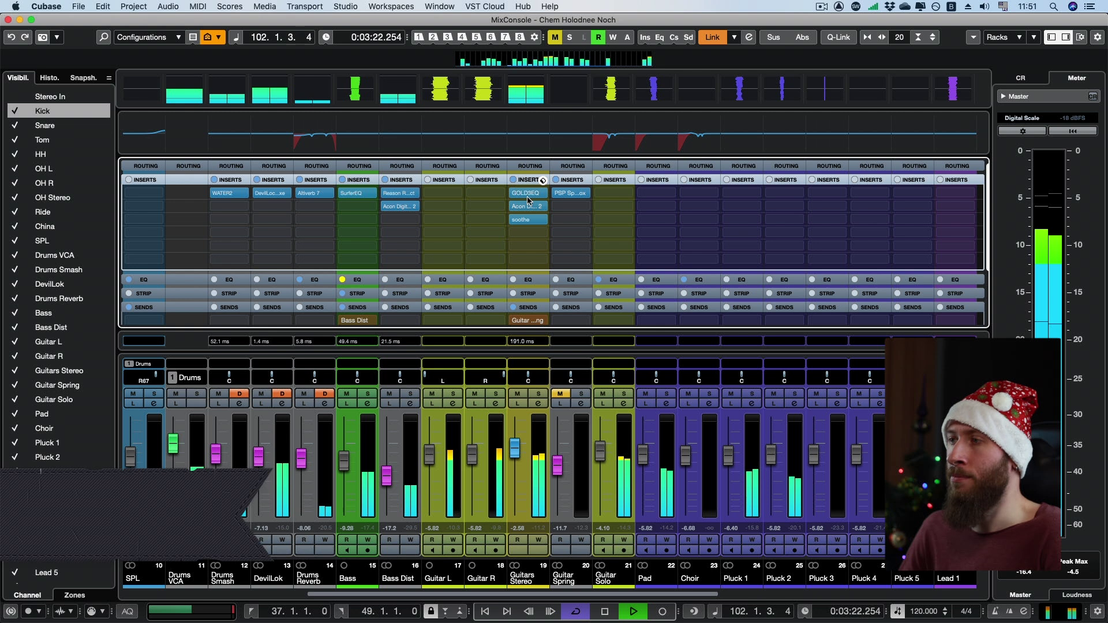
{"action": "left_click", "coordinate": [561, 393]}
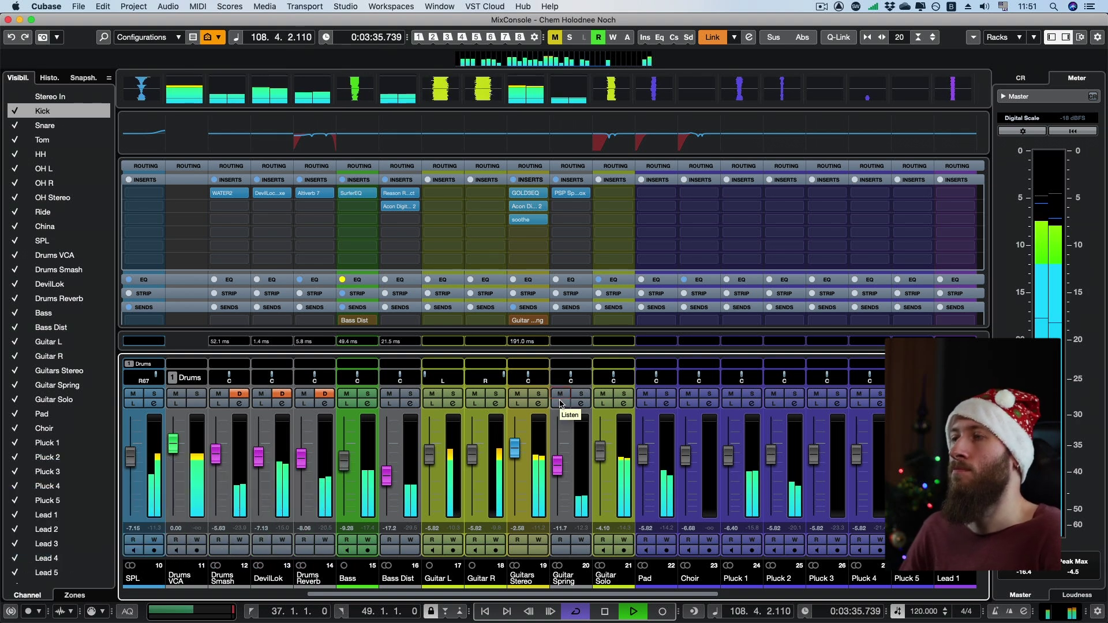
{"action": "key", "text": "space"}
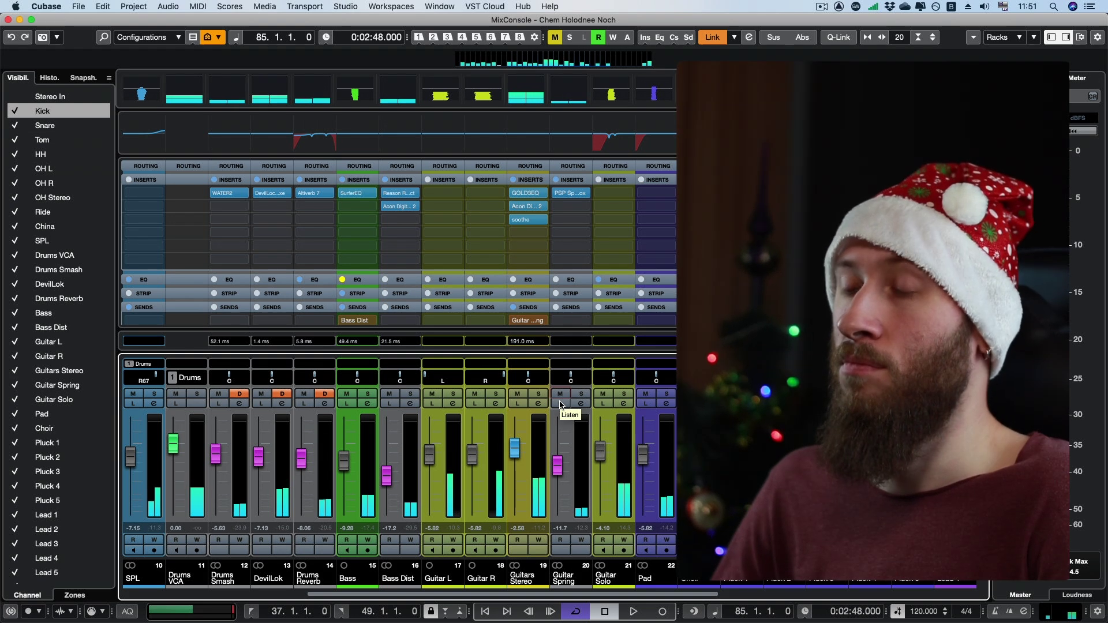